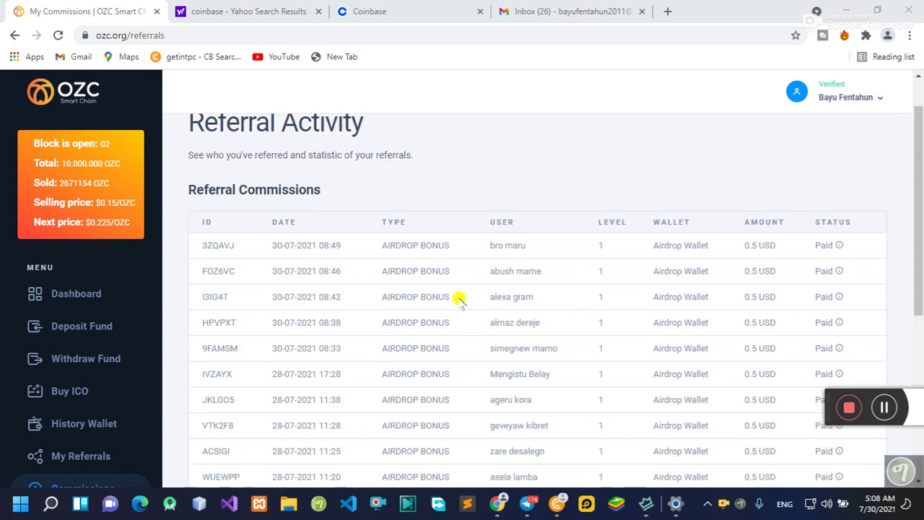
# Step: Review the dashboard wallet cards (17 USD Airdrop Wallet, 16 referrals), then return to Commissions
pyautogui.scroll(-5, 506, 300)
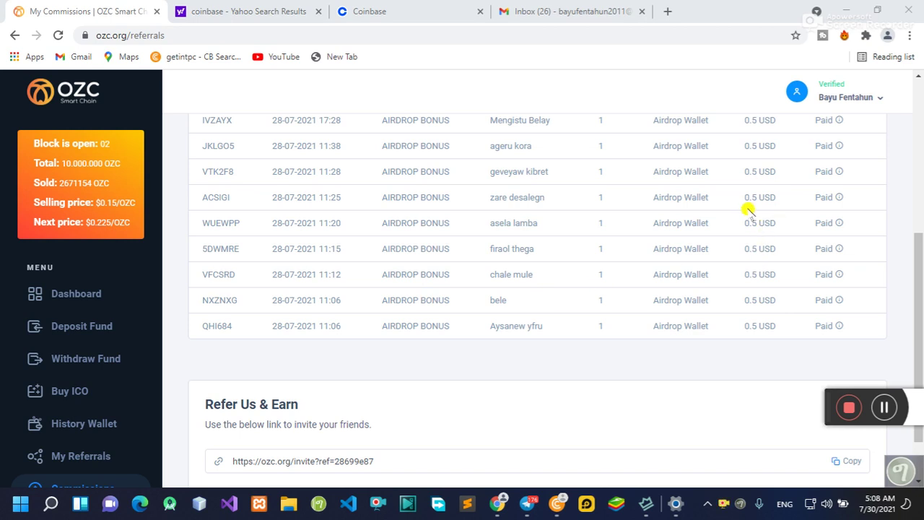
pyautogui.scroll(-2, 469, 313)
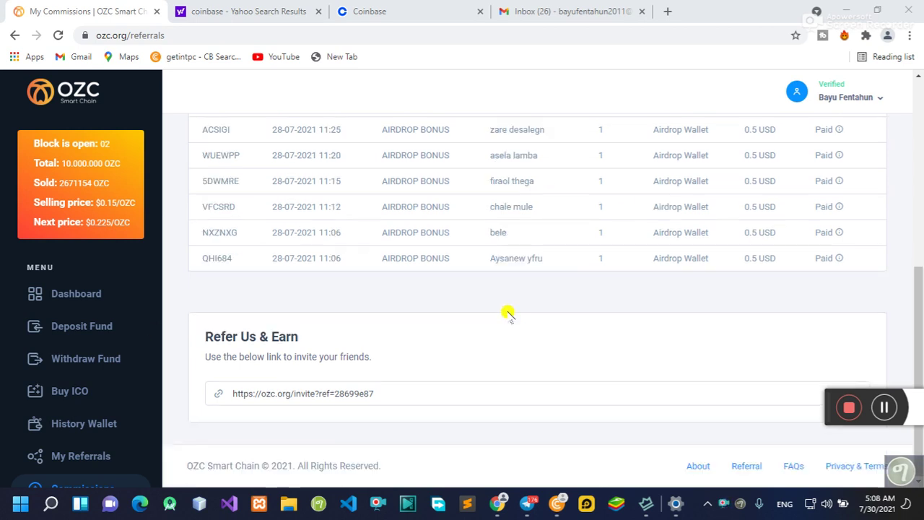
pyautogui.scroll(6, 505, 314)
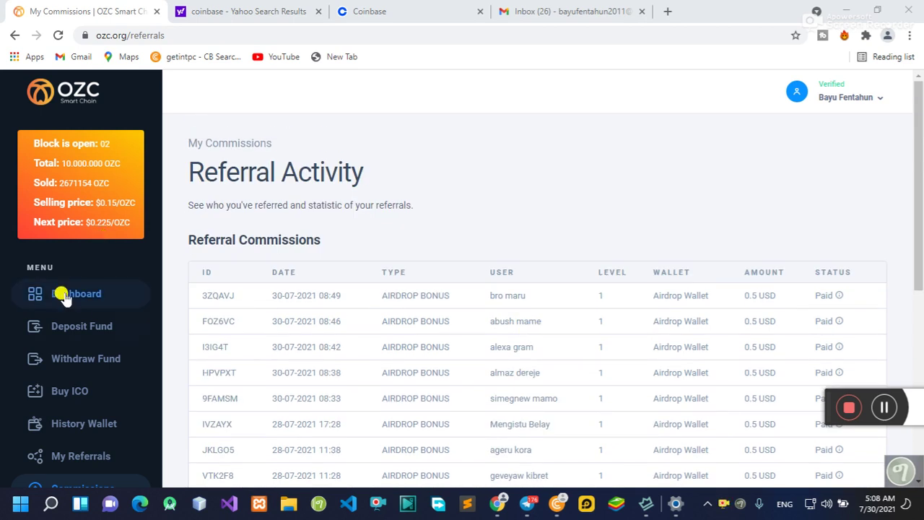
pyautogui.click(59, 293)
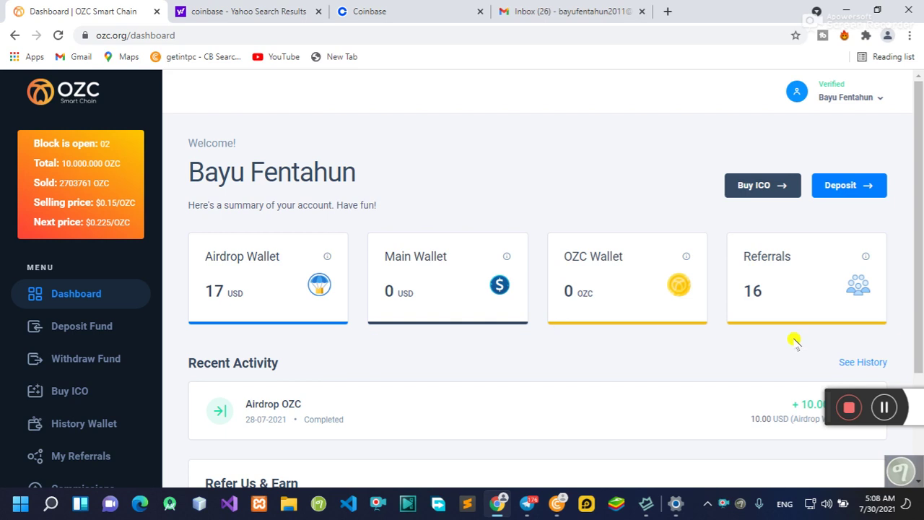
pyautogui.scroll(-2, 361, 326)
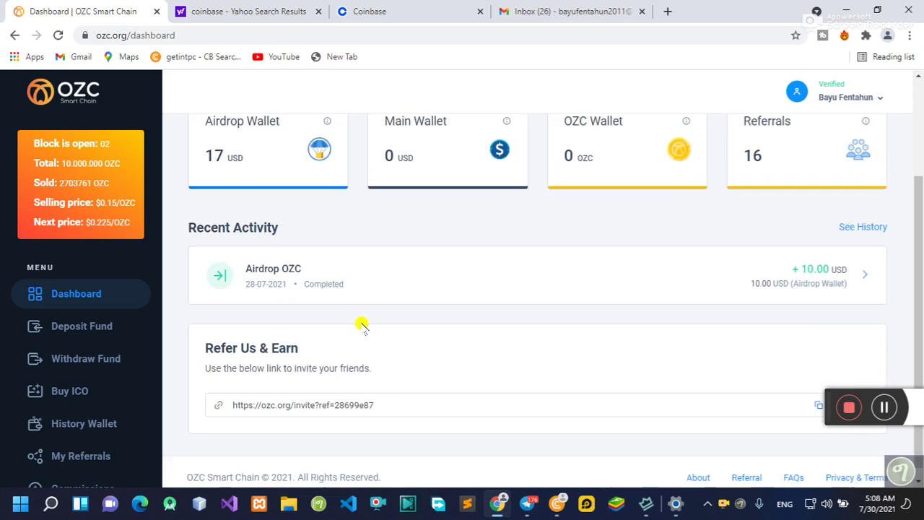
pyautogui.scroll(-1, 380, 322)
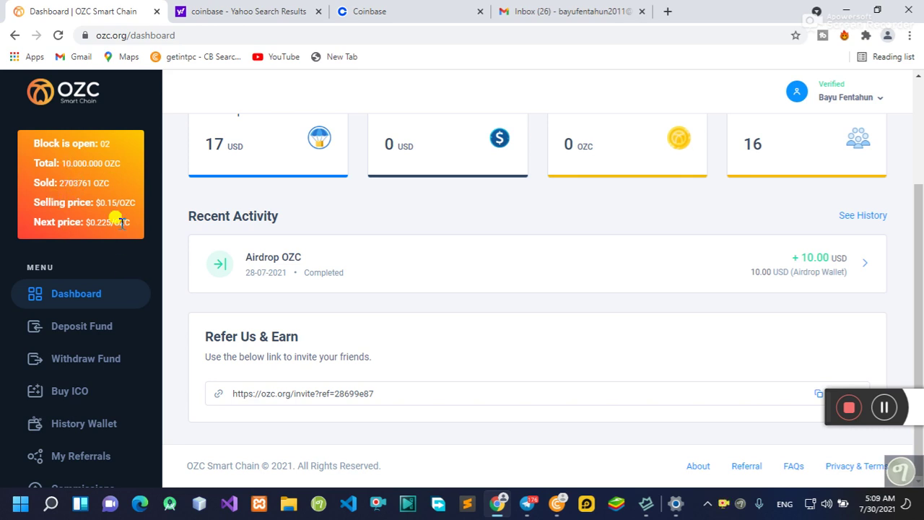
pyautogui.scroll(-1, 108, 296)
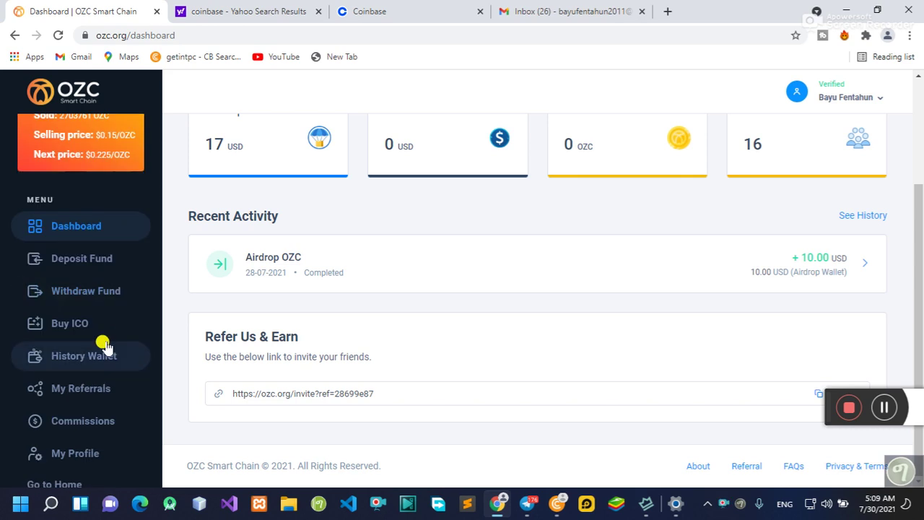
pyautogui.scroll(-1, 116, 323)
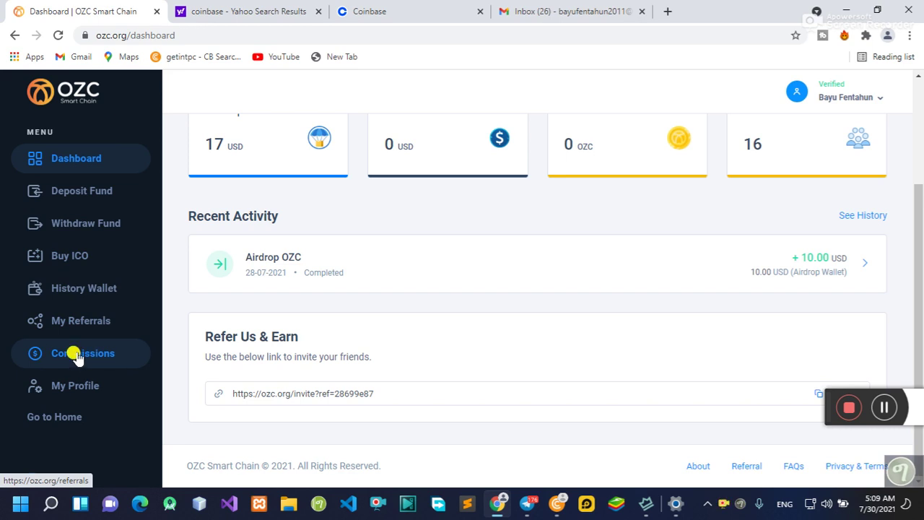
pyautogui.click(78, 354)
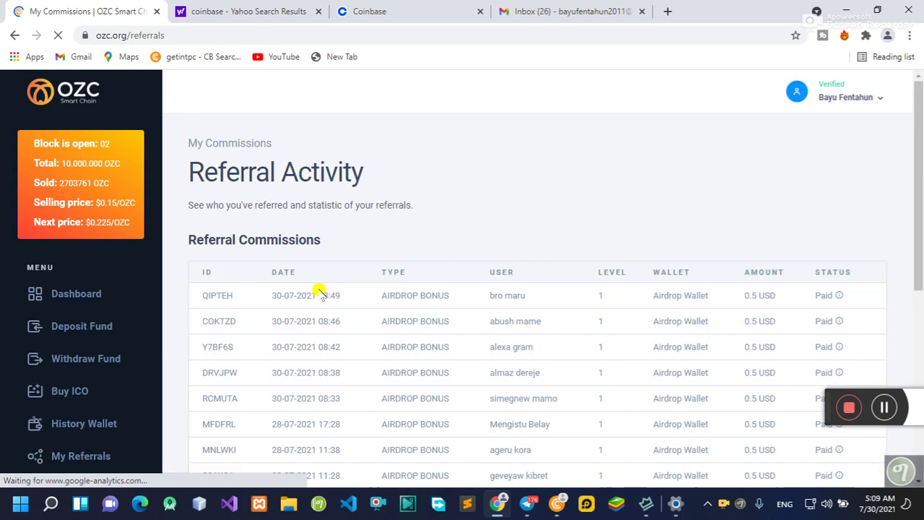
# Step: Scroll to the bottom of the Commissions list, then bring up the OZC Create an Account window
pyautogui.scroll(-3, 361, 291)
pyautogui.scroll(-2, 485, 287)
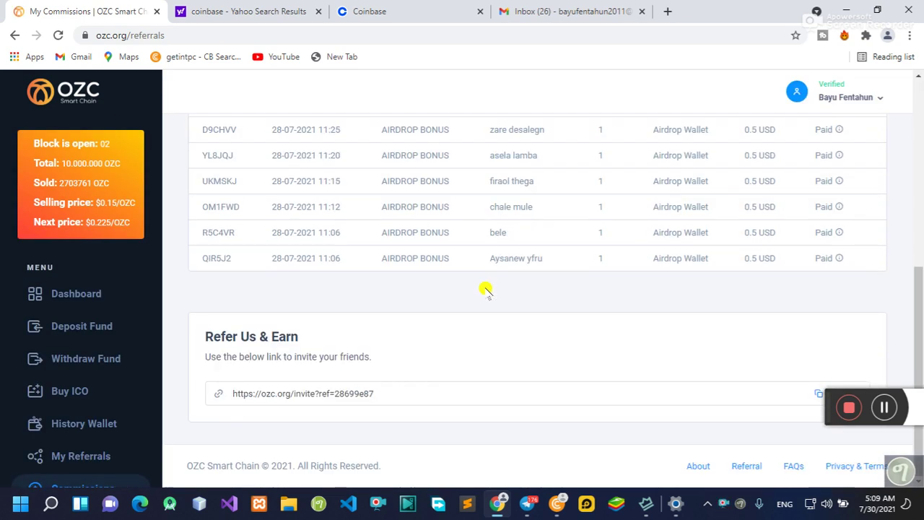
pyautogui.scroll(1, 412, 291)
pyautogui.scroll(-1, 412, 291)
pyautogui.moveTo(825, 402); pyautogui.dragTo(813, 345)
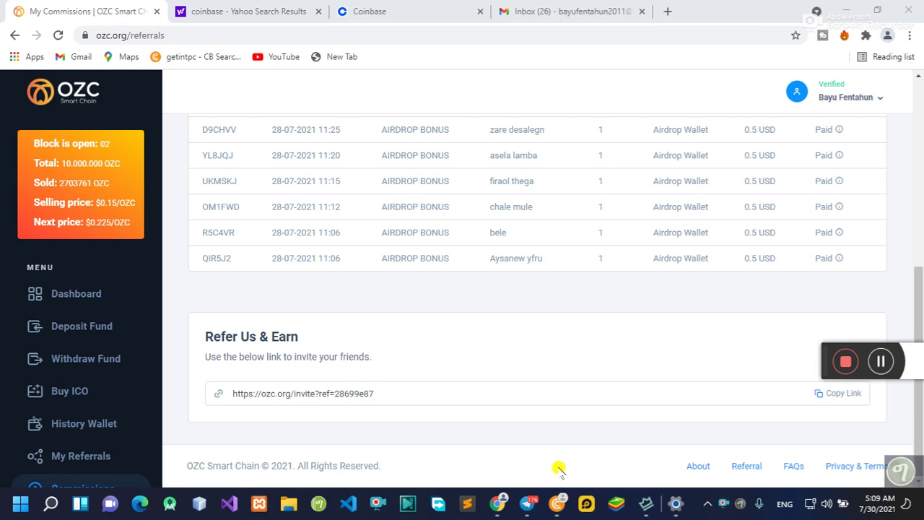
pyautogui.click(557, 504)
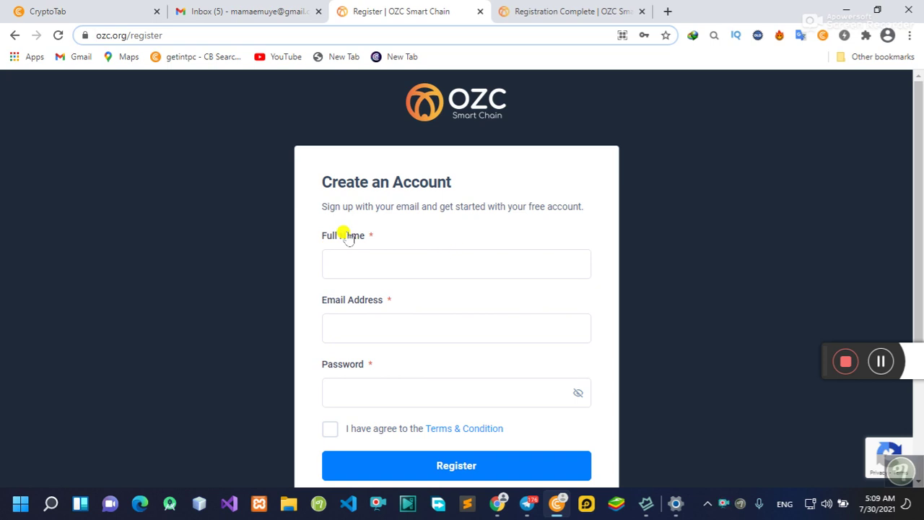
# Step: Copy the signed-in Gmail account's email address and go back to the OZC Register tab
pyautogui.click(235, 12)
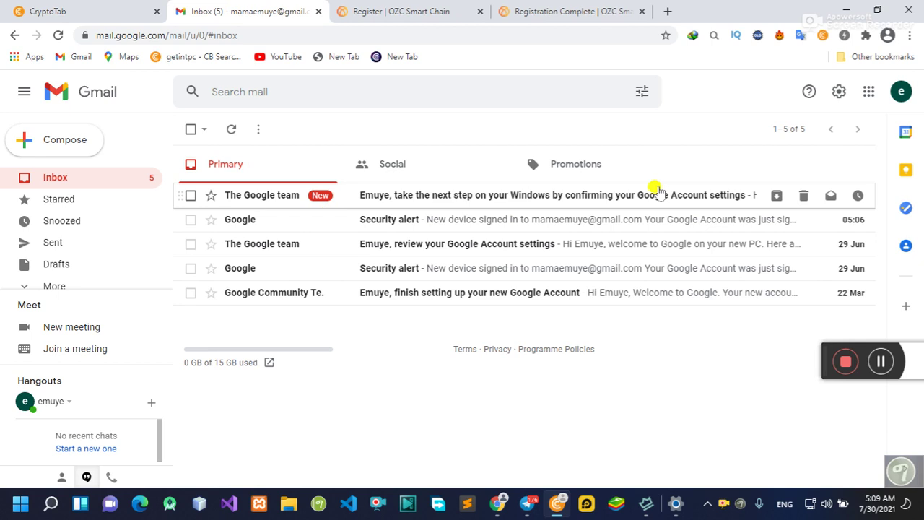
pyautogui.click(901, 92)
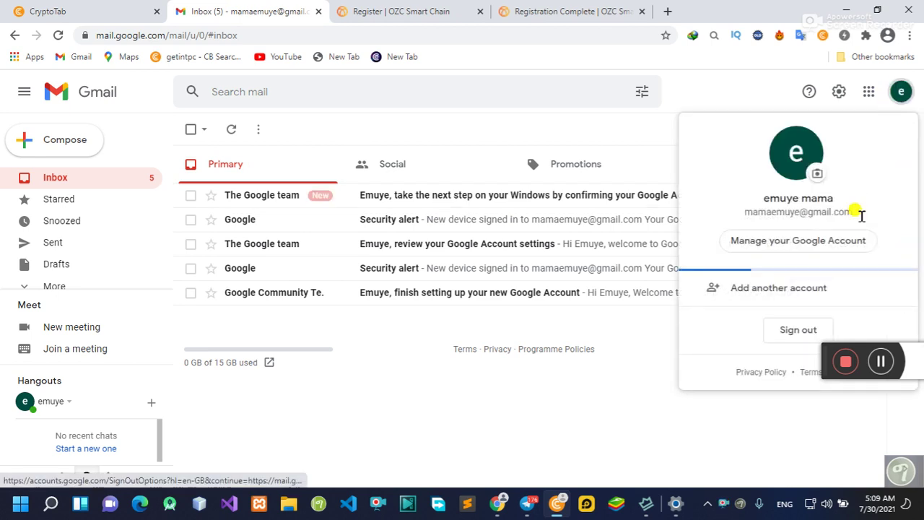
pyautogui.moveTo(861, 214); pyautogui.dragTo(746, 215)
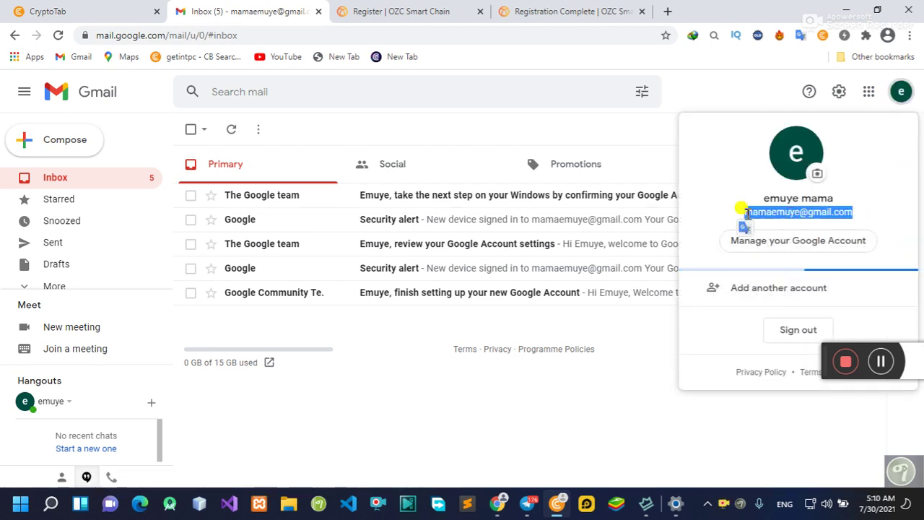
pyautogui.rightClick(746, 214)
pyautogui.click(671, 224)
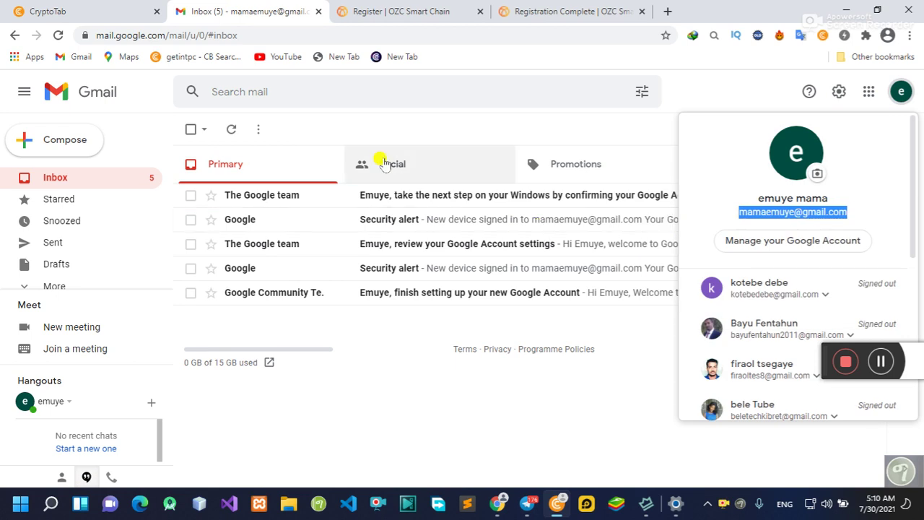
pyautogui.click(374, 13)
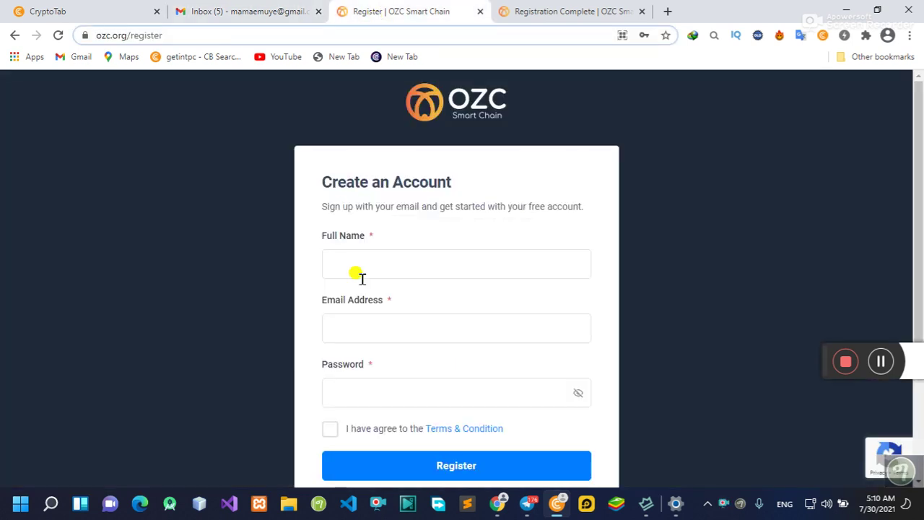
# Step: Fill in the copied email, full name and a password, accept the terms, and submit the registration
pyautogui.click(339, 324)
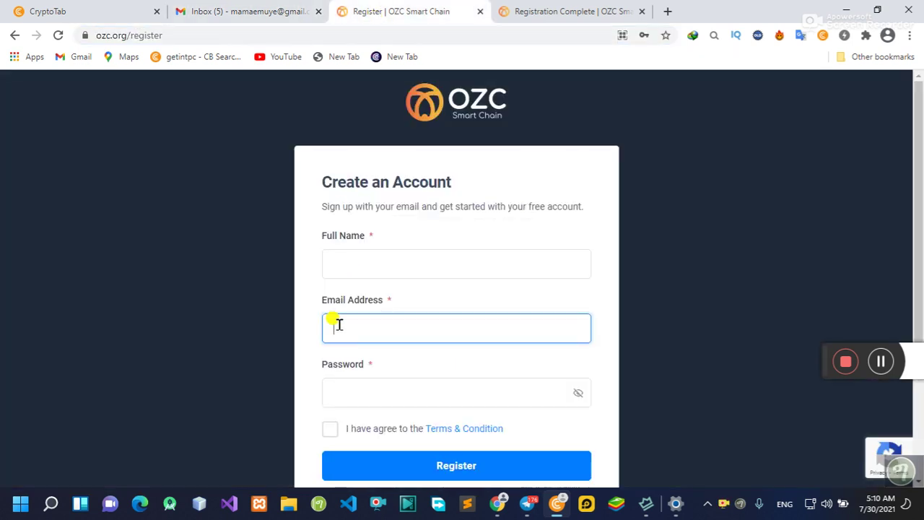
pyautogui.hotkey('ctrl', 'v')
pyautogui.click(344, 263)
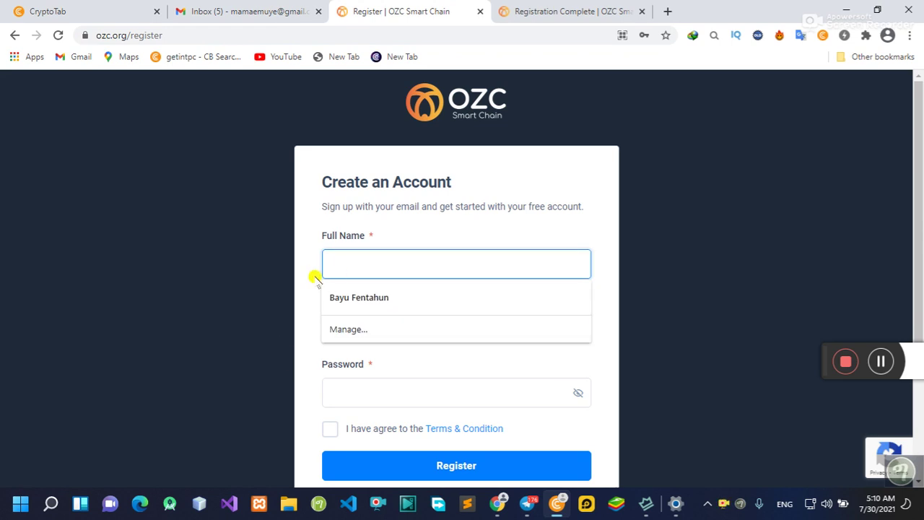
pyautogui.write('emuye')
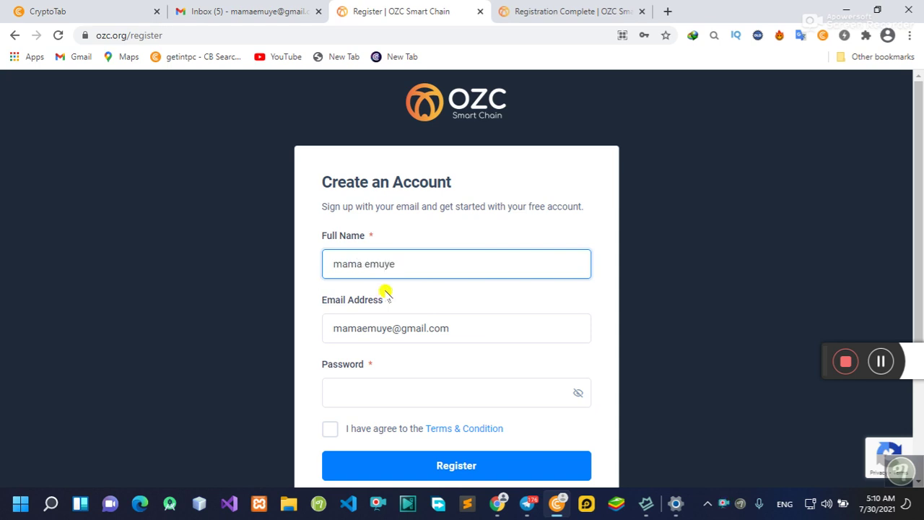
pyautogui.click(357, 383)
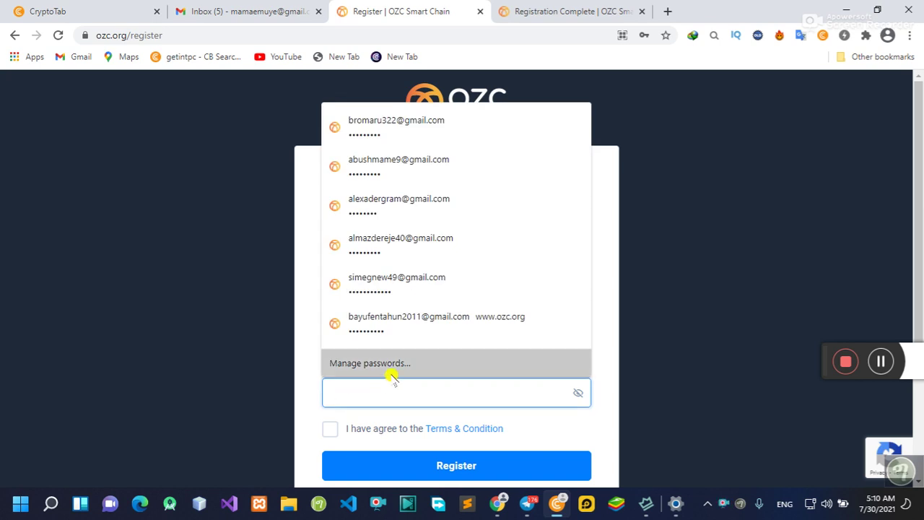
pyautogui.write('m')
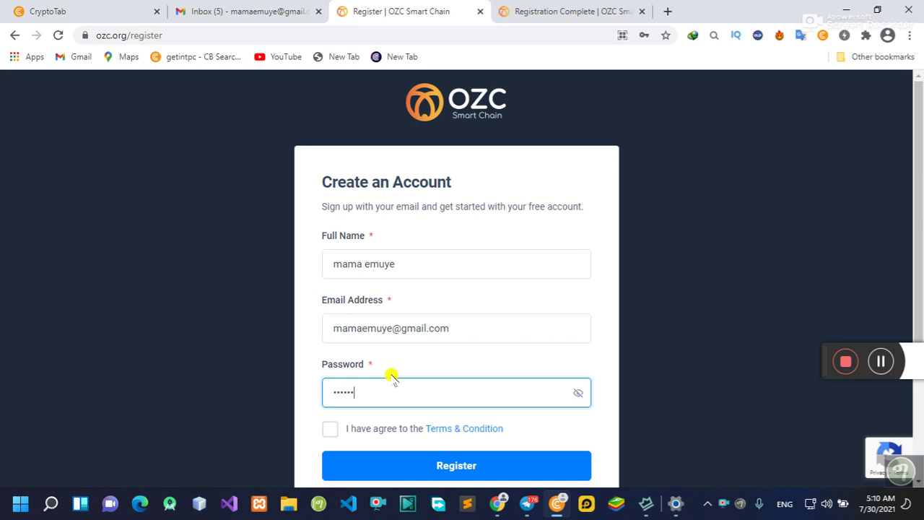
pyautogui.click(329, 430)
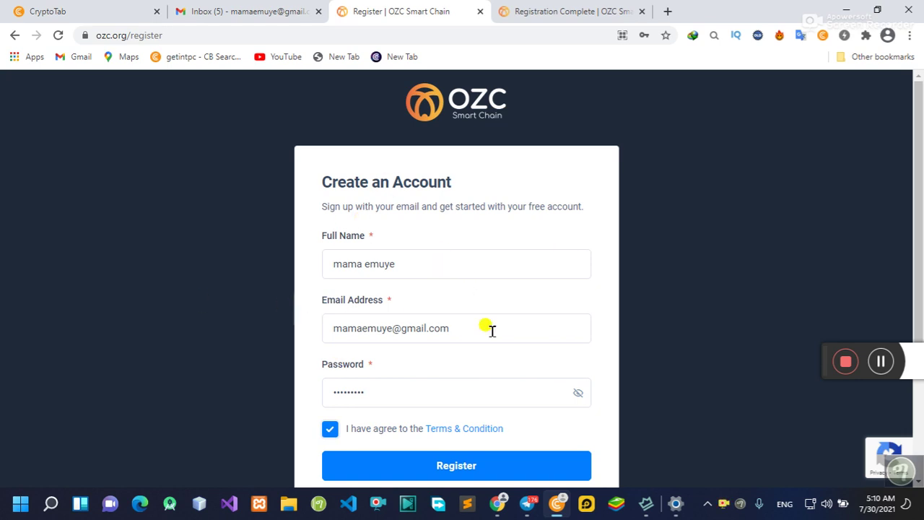
pyautogui.click(451, 465)
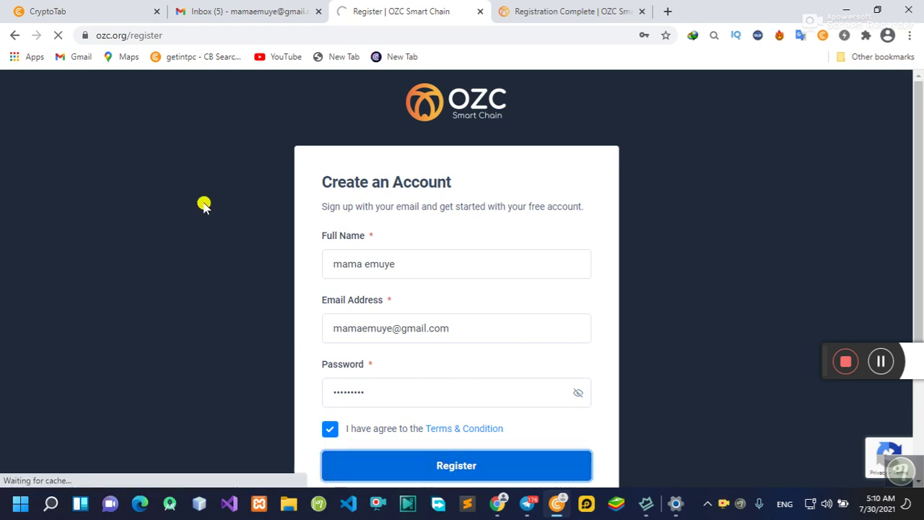
pyautogui.click(881, 361)
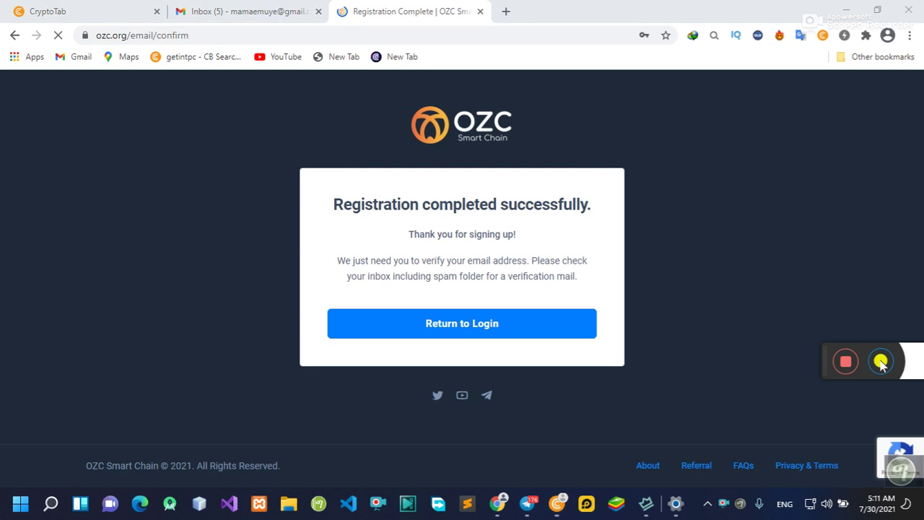
# Step: Save the new account's password in the browser and switch to the Gmail inbox
pyautogui.click(594, 253)
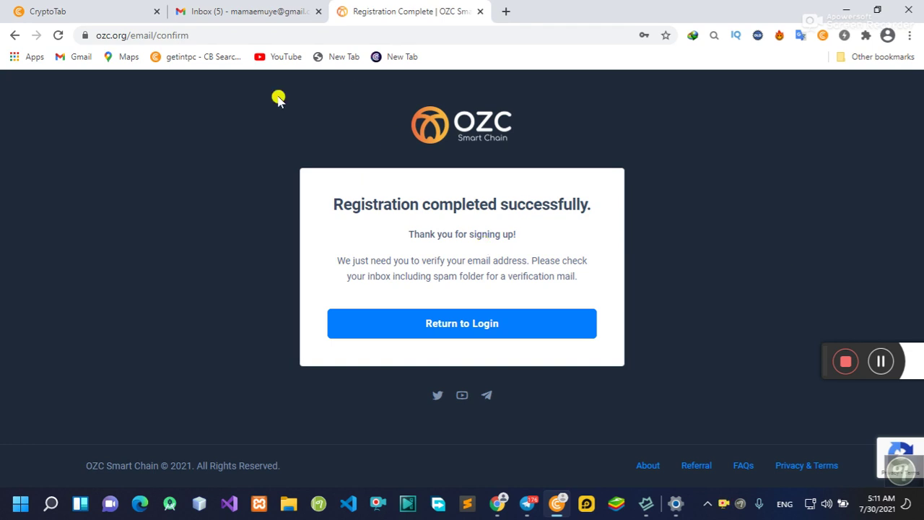
pyautogui.click(230, 11)
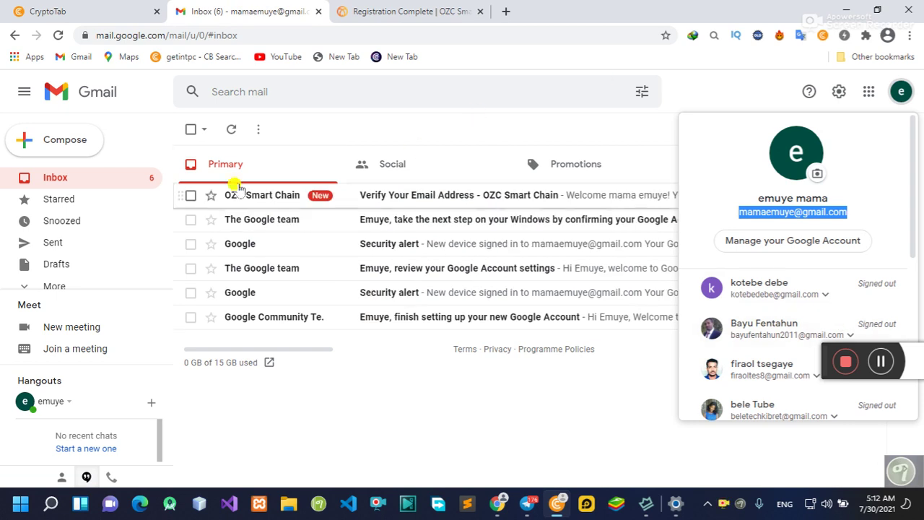
# Step: Open the OZC 'Verify Your Email Address' message and follow its VERIFY EMAIL link
pyautogui.click(415, 410)
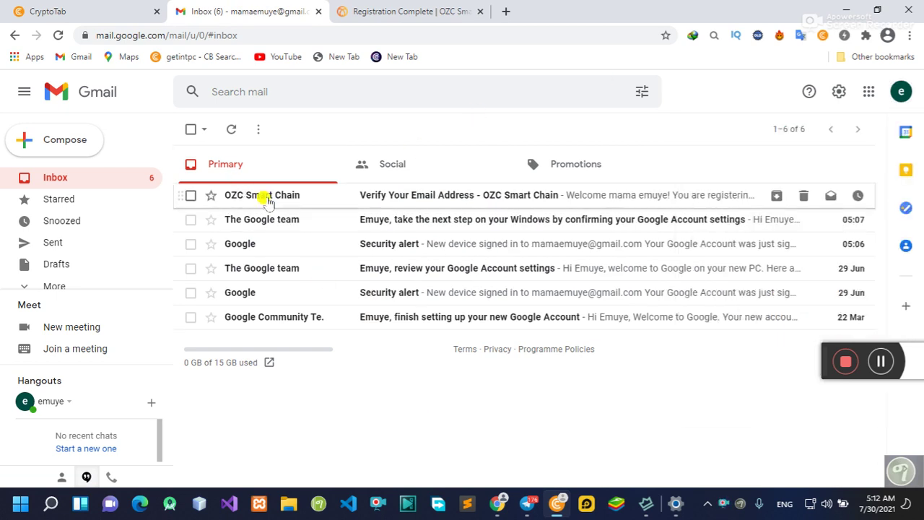
pyautogui.click(325, 198)
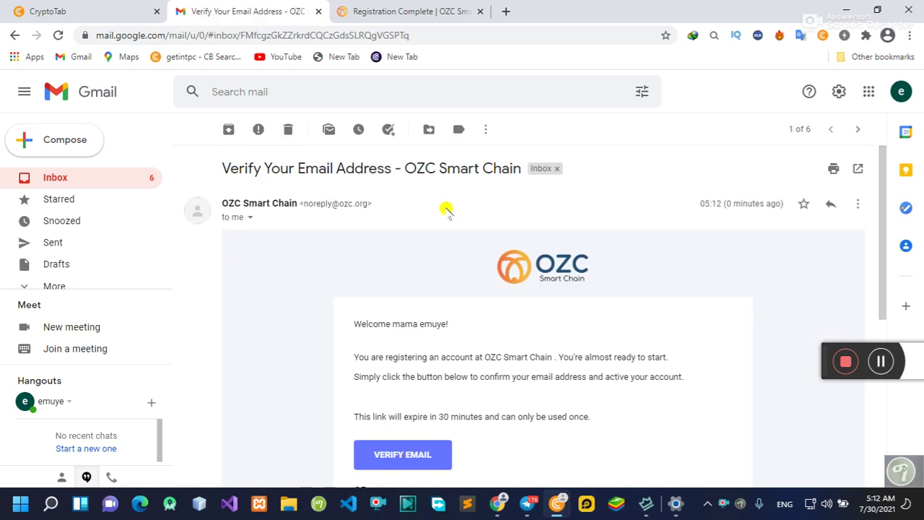
pyautogui.scroll(-2, 506, 268)
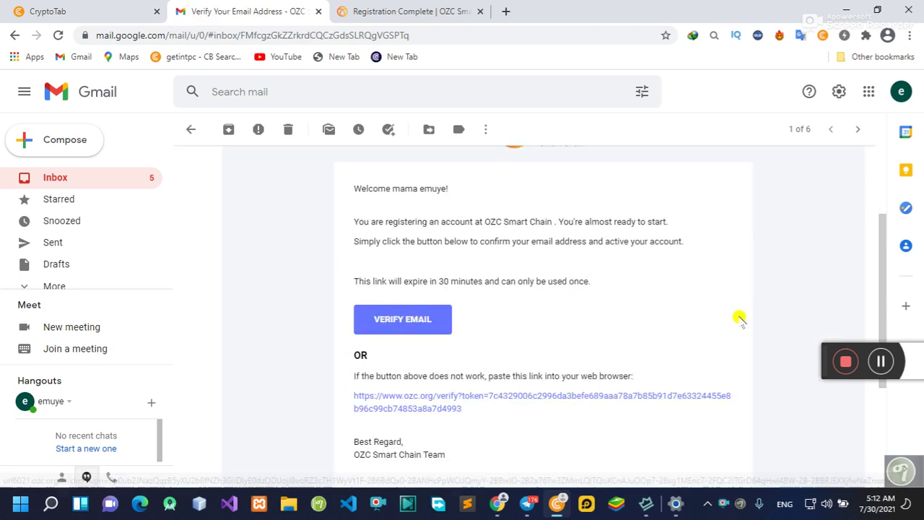
pyautogui.click(400, 321)
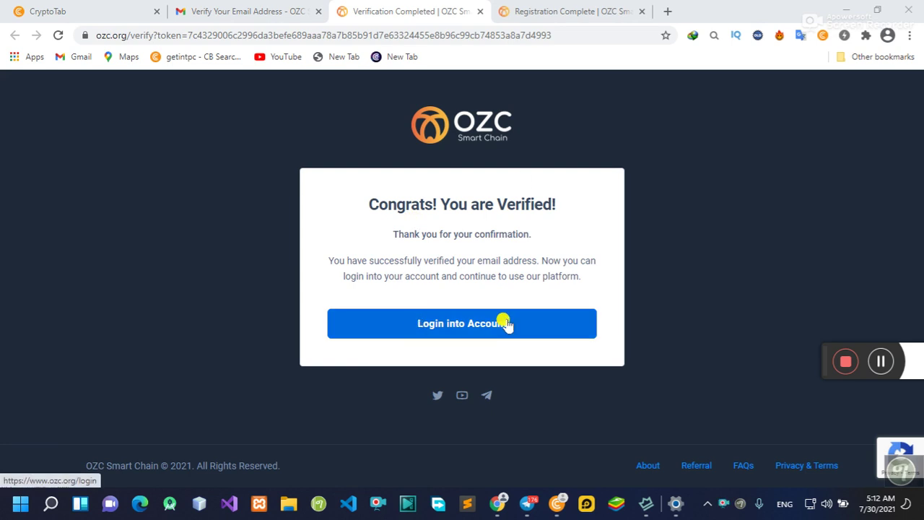
# Step: Log in to the new OZC account with the saved email and its password, Remember Me ticked
pyautogui.click(450, 325)
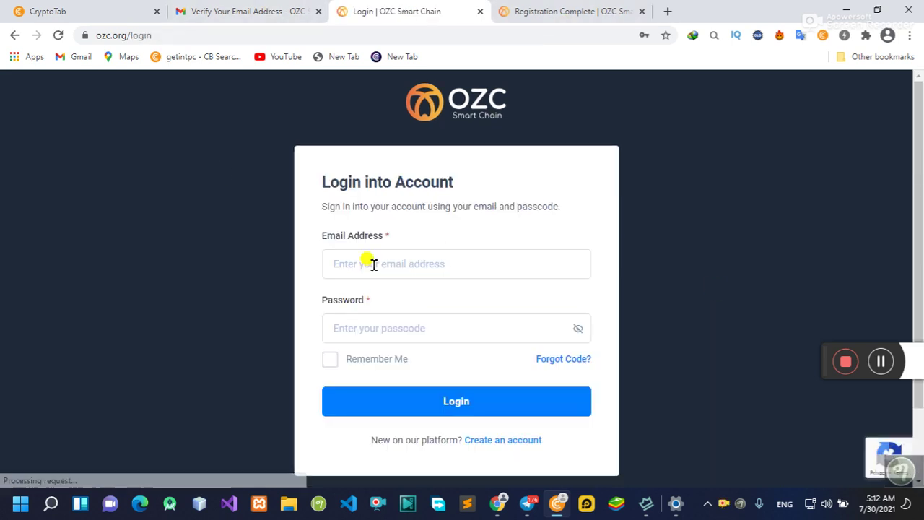
pyautogui.click(374, 265)
pyautogui.hotkey('ctrl', 'v')
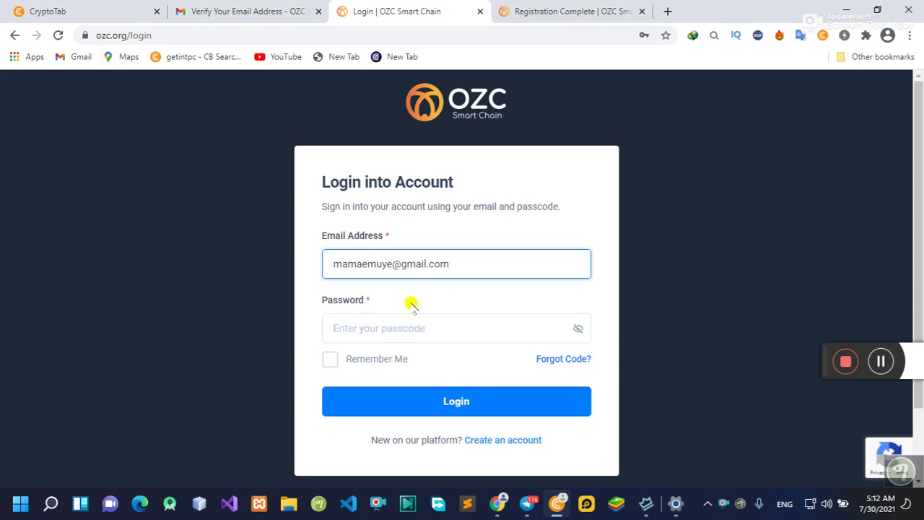
pyautogui.click(361, 321)
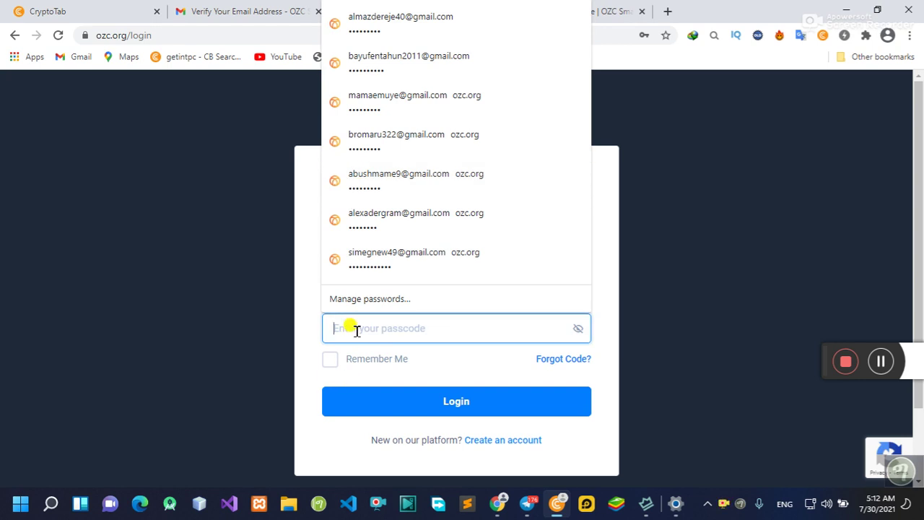
pyautogui.write('12')
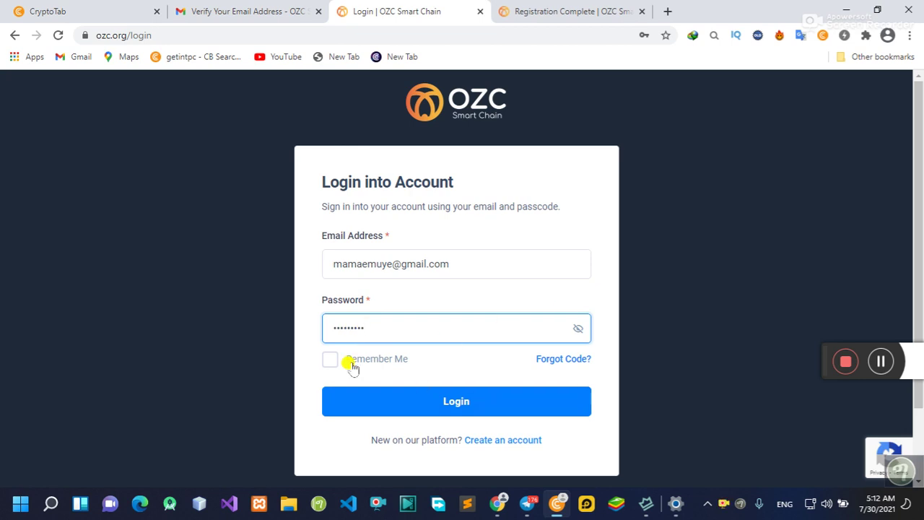
pyautogui.click(350, 359)
pyautogui.click(450, 396)
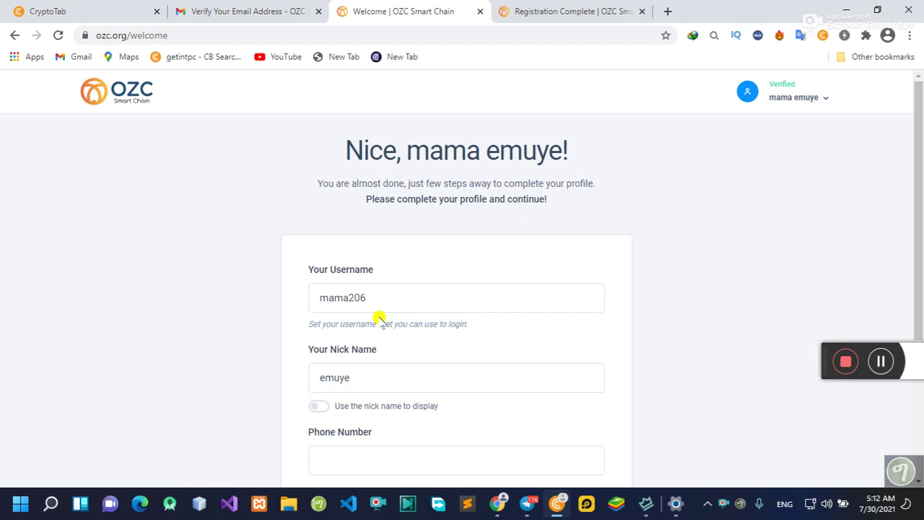
# Step: Enter the account's phone number in the profile form
pyautogui.scroll(-1, 380, 315)
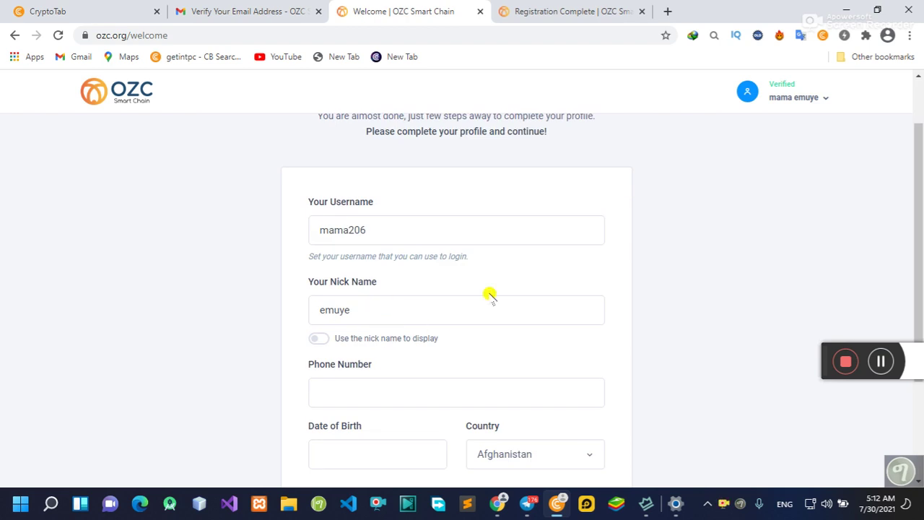
pyautogui.scroll(1, 247, 258)
pyautogui.scroll(-2, 402, 291)
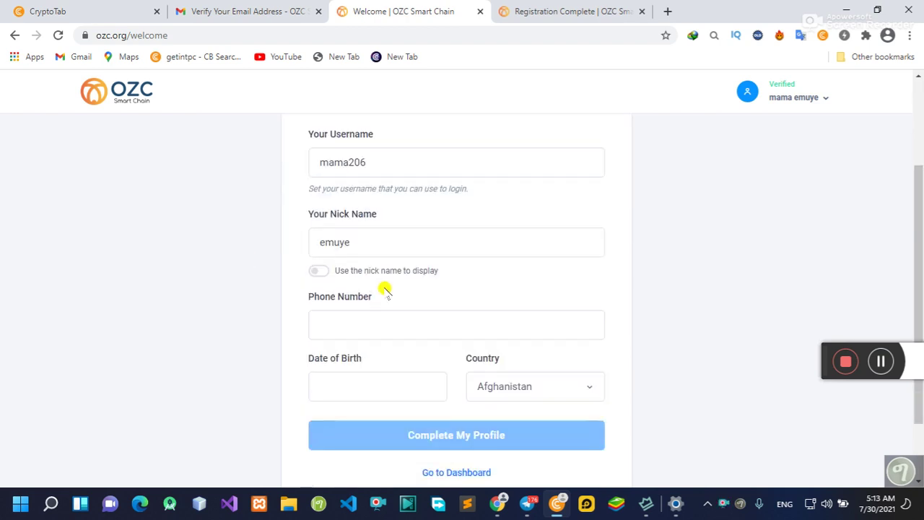
pyautogui.scroll(-1, 433, 310)
pyautogui.scroll(2, 382, 308)
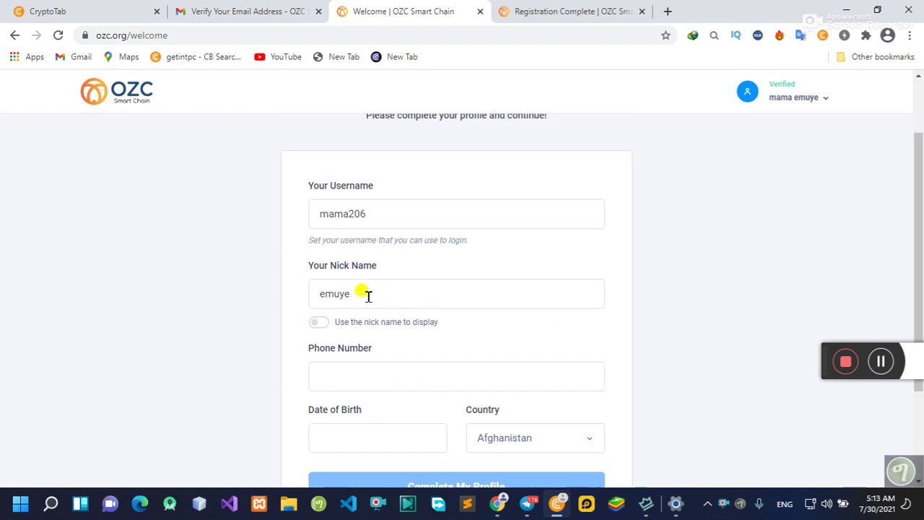
pyautogui.scroll(-1, 386, 304)
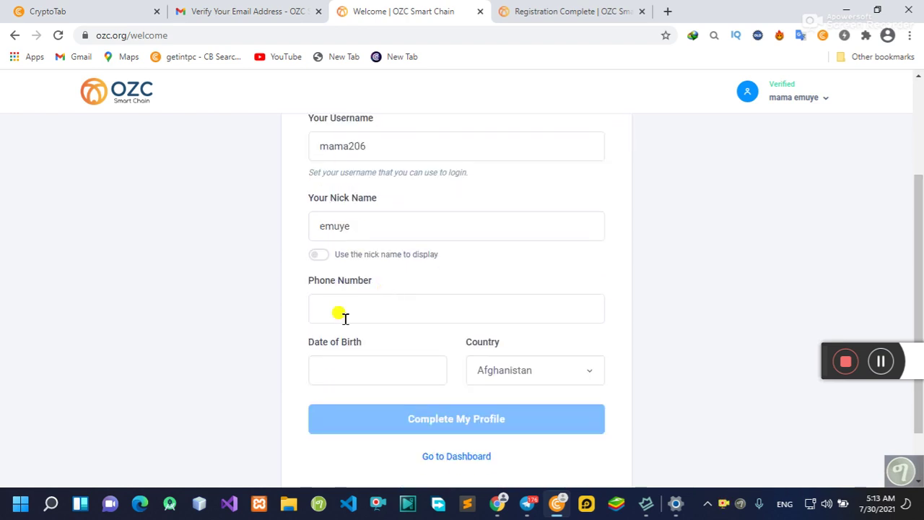
pyautogui.click(356, 307)
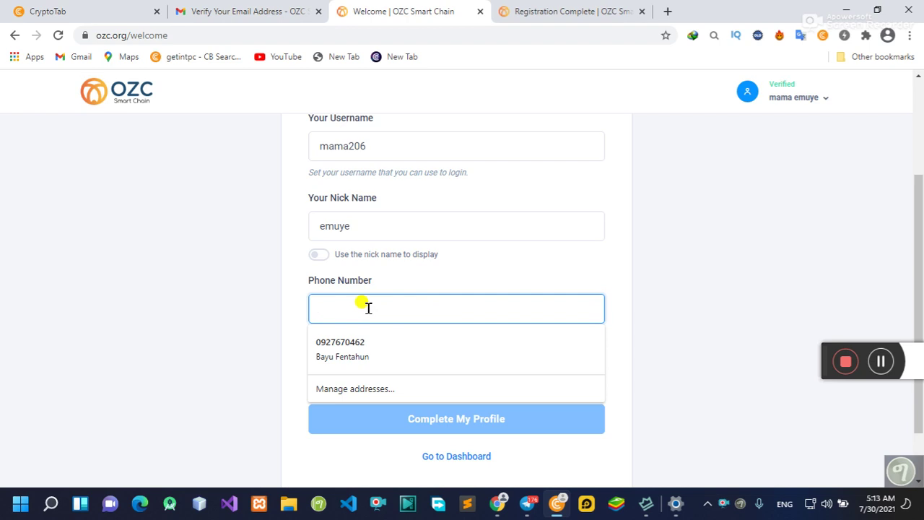
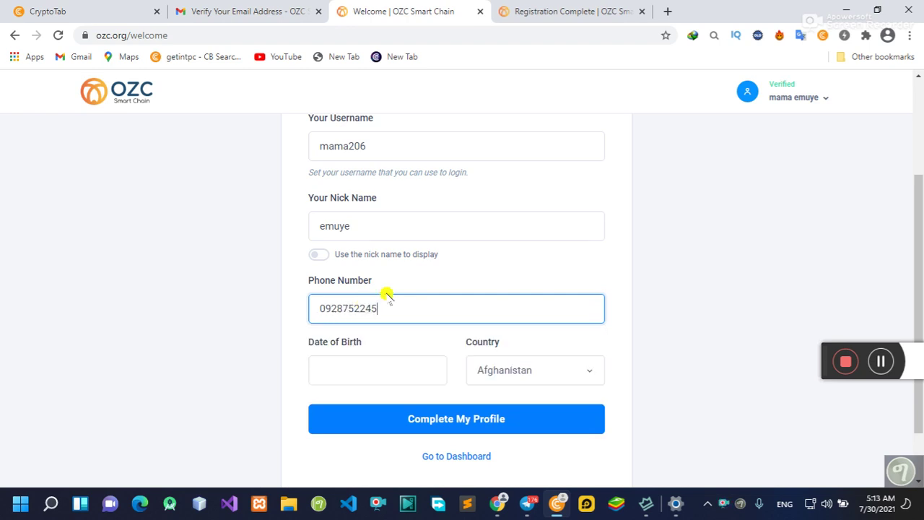
pyautogui.click(358, 365)
pyautogui.click(378, 254)
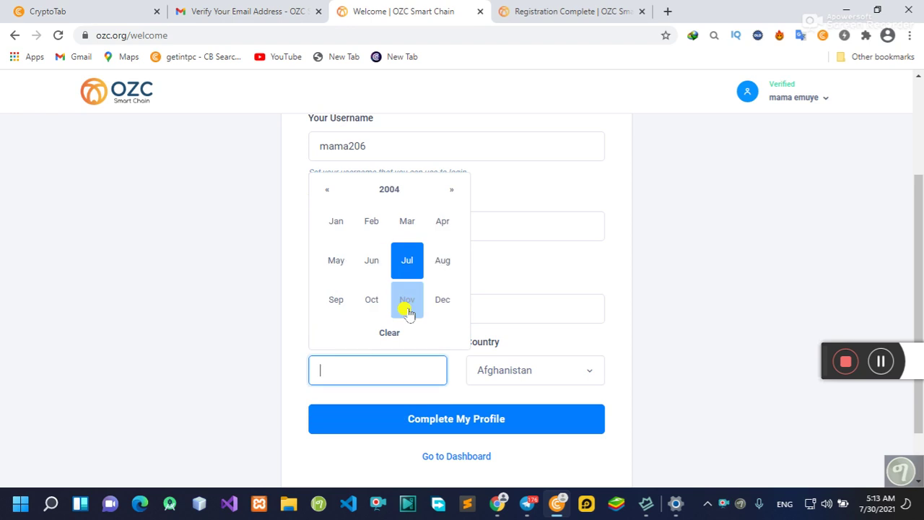
pyautogui.click(406, 305)
pyautogui.click(372, 293)
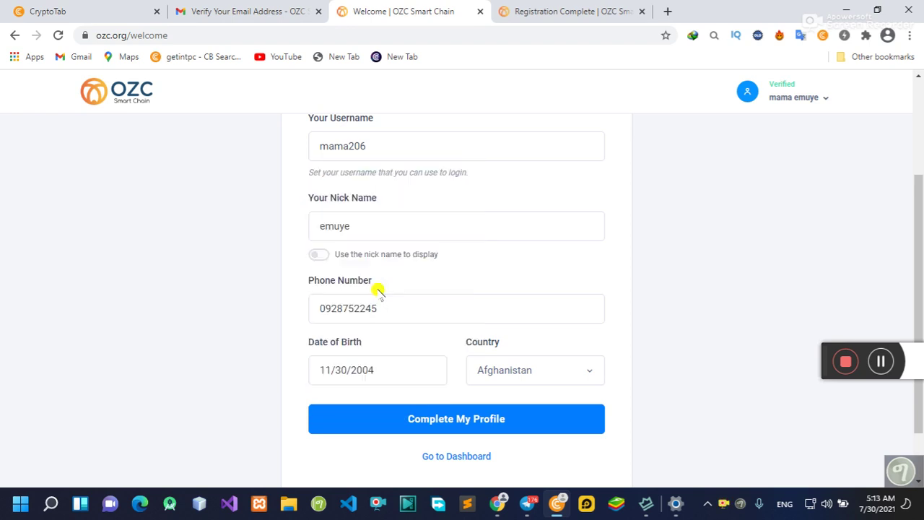
pyautogui.click(450, 419)
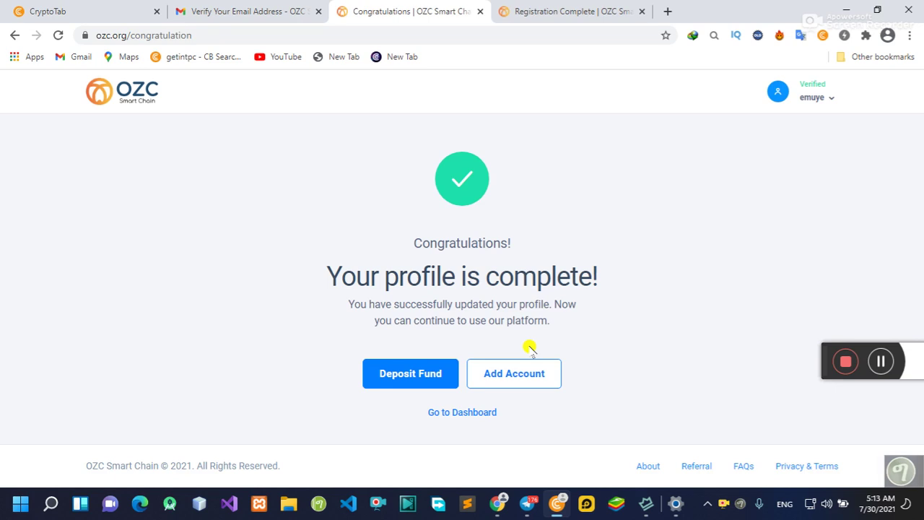
# Step: View the ETH deposit address and 20 USD minimum on Deposit Fund, then switch to the referrals window
pyautogui.click(409, 377)
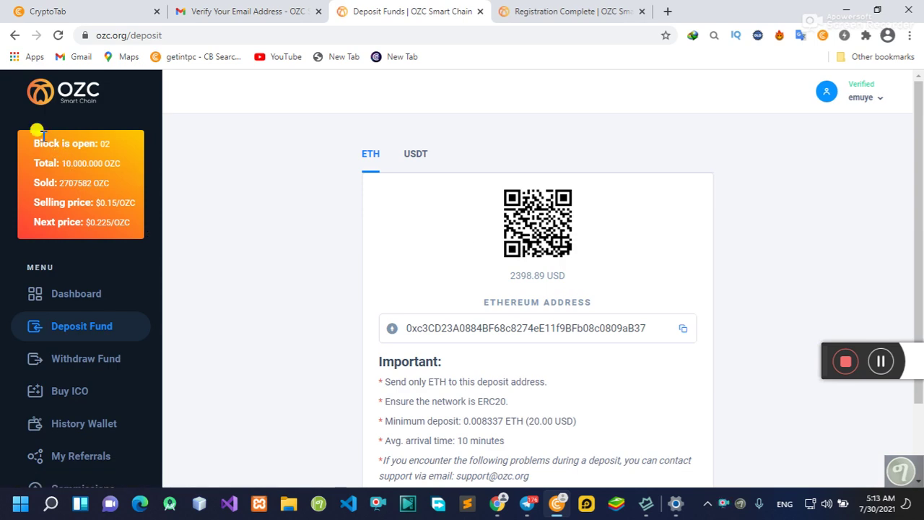
pyautogui.scroll(-2, 108, 210)
pyautogui.scroll(-2, 238, 270)
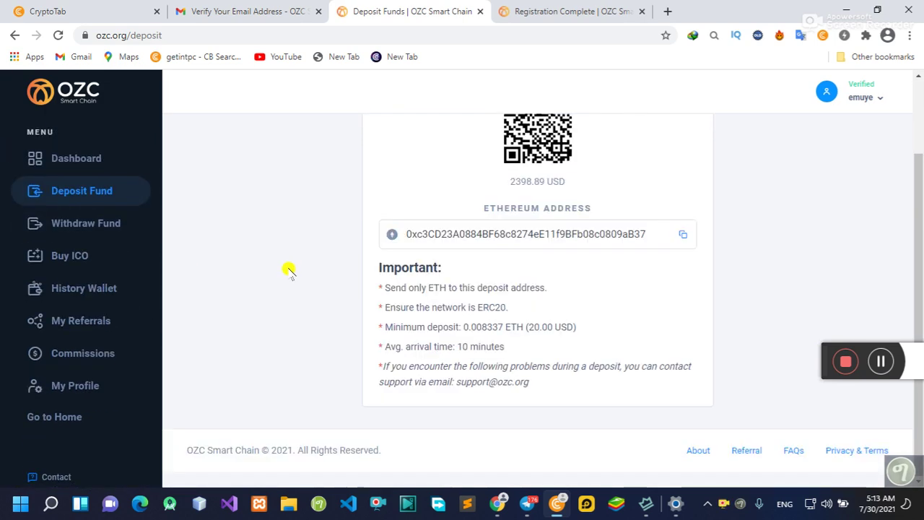
pyautogui.scroll(3, 76, 244)
pyautogui.scroll(-3, 63, 221)
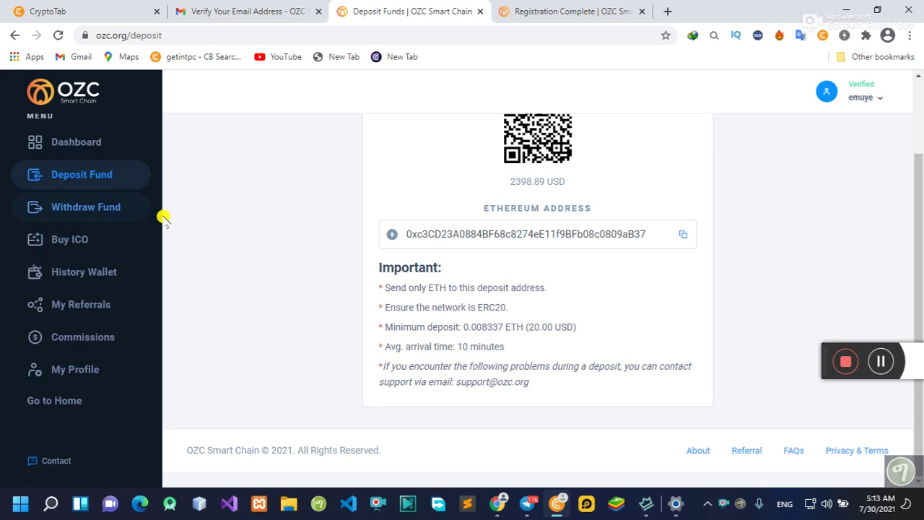
pyautogui.scroll(2, 77, 241)
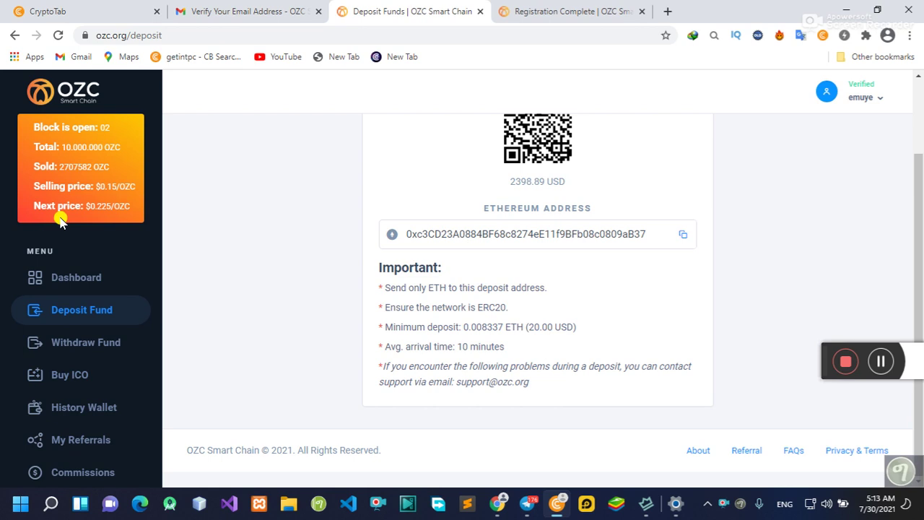
pyautogui.scroll(-2, 60, 220)
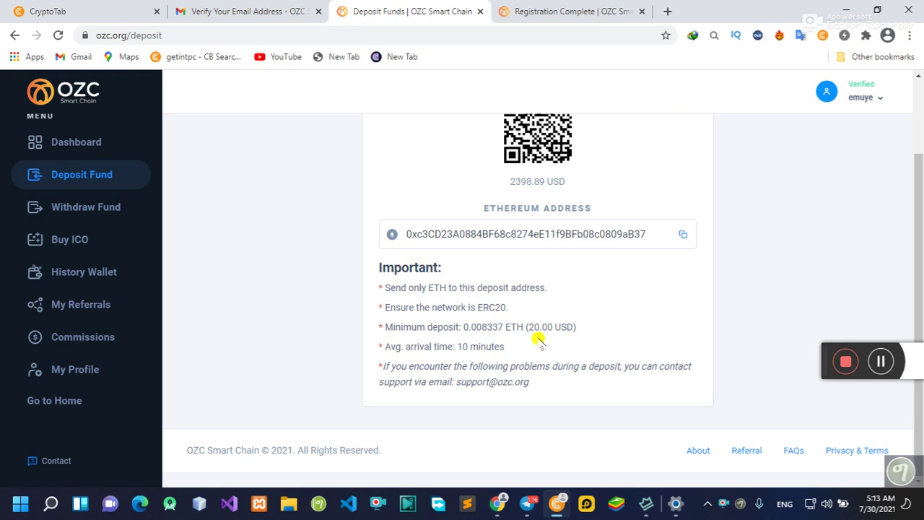
pyautogui.scroll(2, 483, 280)
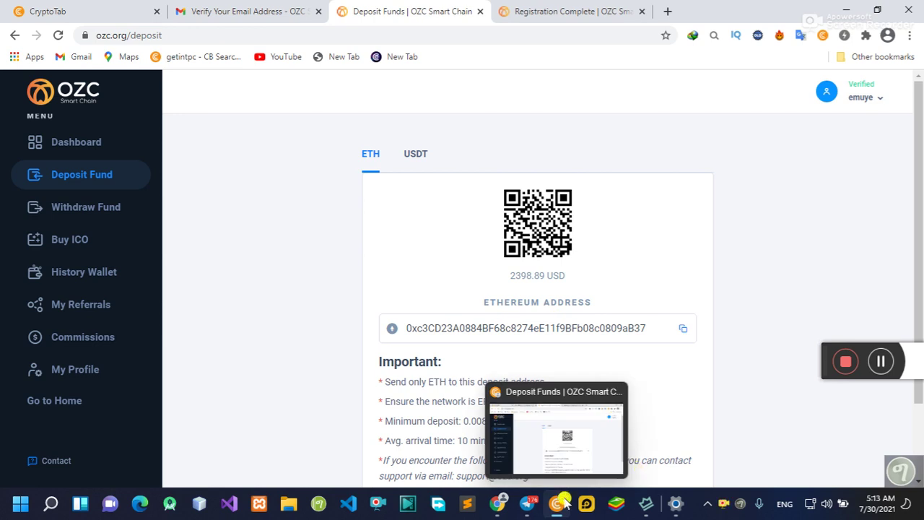
pyautogui.click(509, 433)
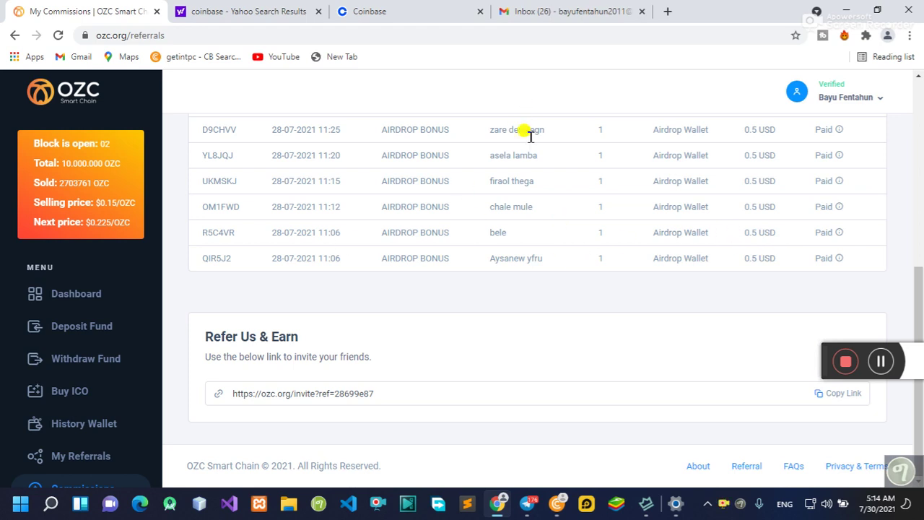
# Step: Switch back to the new account's Deposit Funds window with the ETH deposit address
pyautogui.click(558, 499)
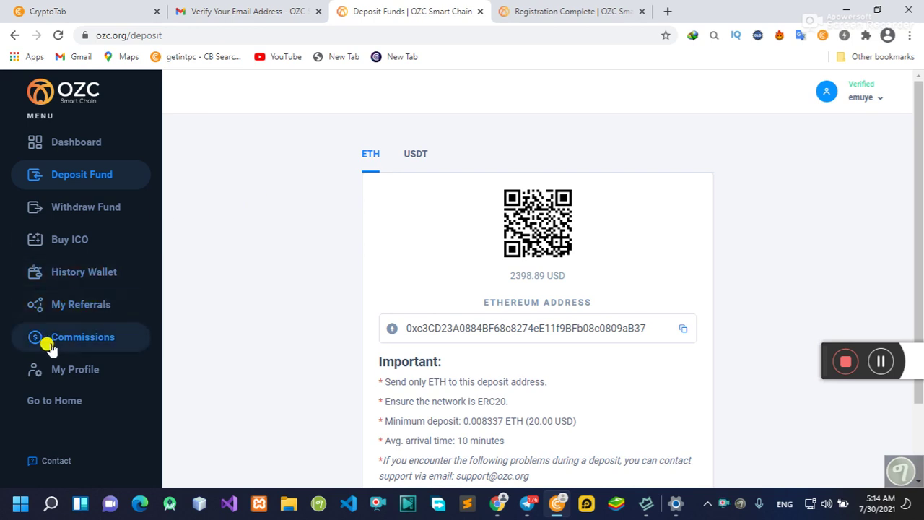
# Step: Open the new account's Commissions page, showing an empty Referral Commissions table and its invite link
pyautogui.click(94, 342)
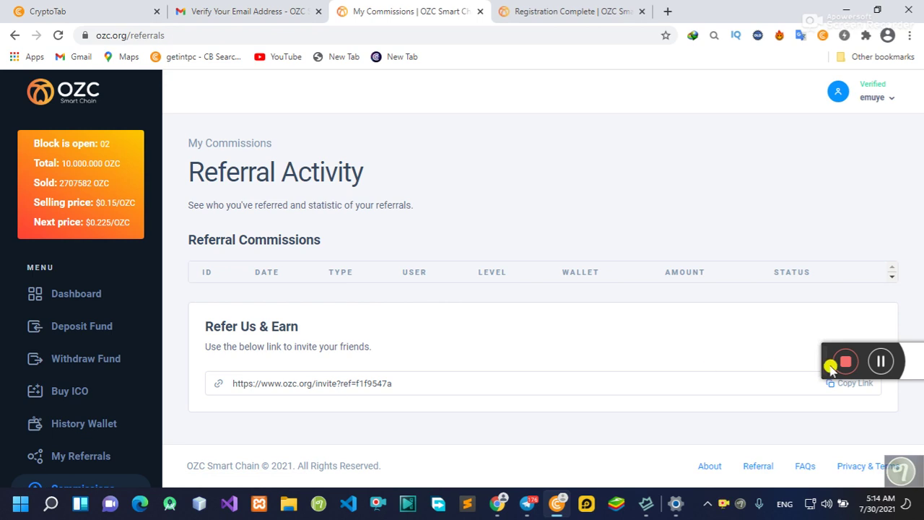
pyautogui.moveTo(823, 361); pyautogui.dragTo(813, 352)
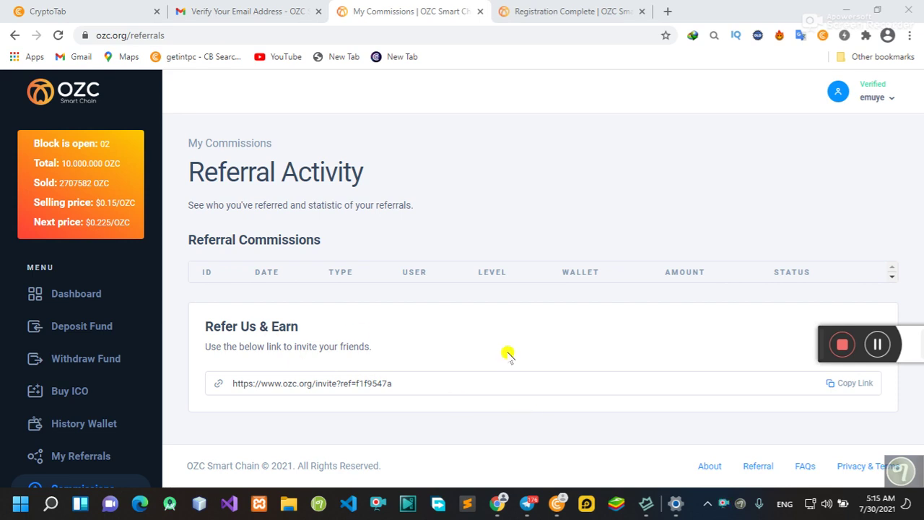
pyautogui.click(500, 504)
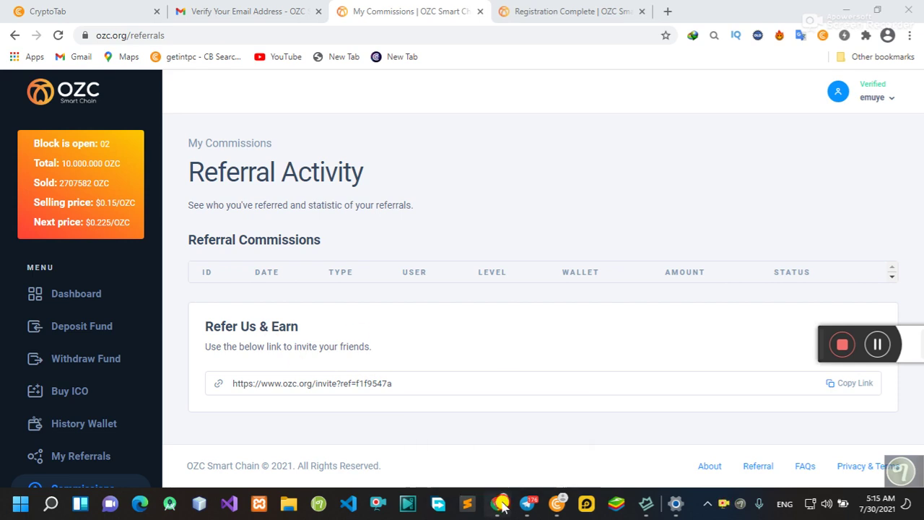
# Step: Switch to the original account's dashboard, showing 17.5 USD in the Airdrop Wallet and 17 referrals
pyautogui.scroll(10, 462, 256)
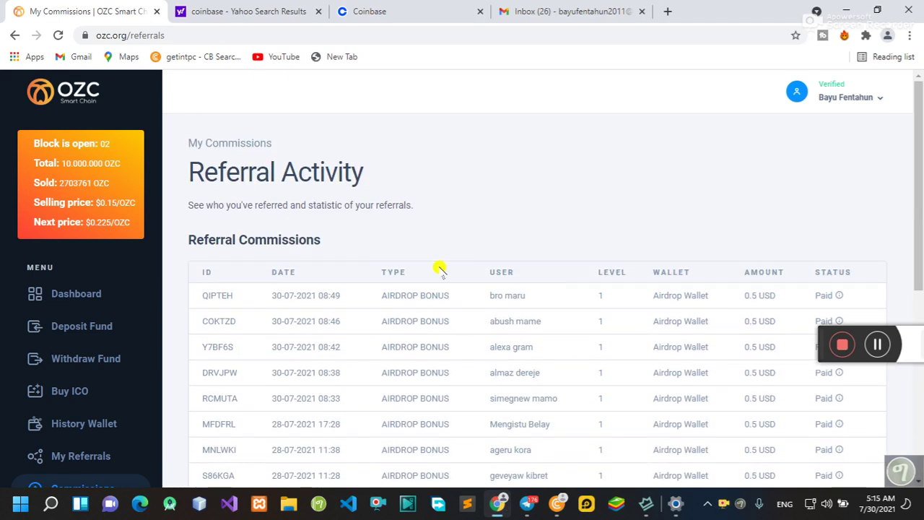
pyautogui.scroll(-3, 462, 286)
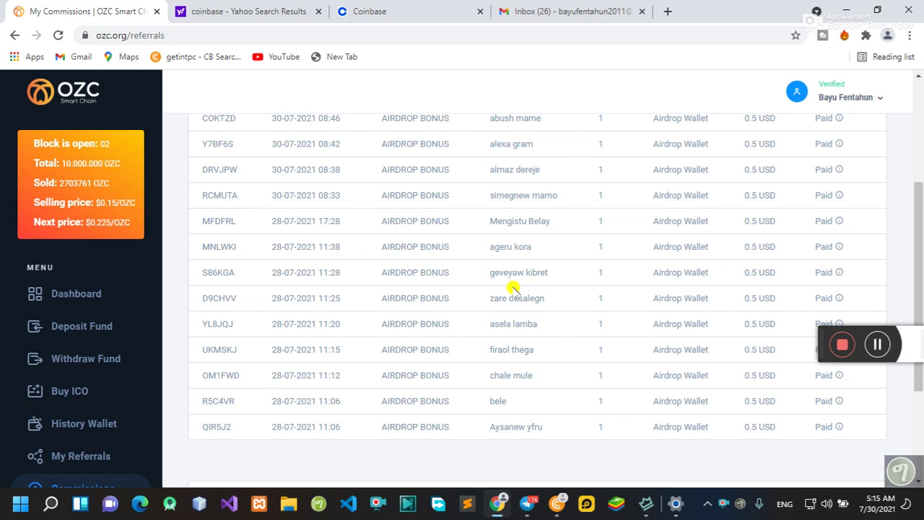
pyautogui.scroll(-3, 513, 289)
pyautogui.scroll(8, 513, 289)
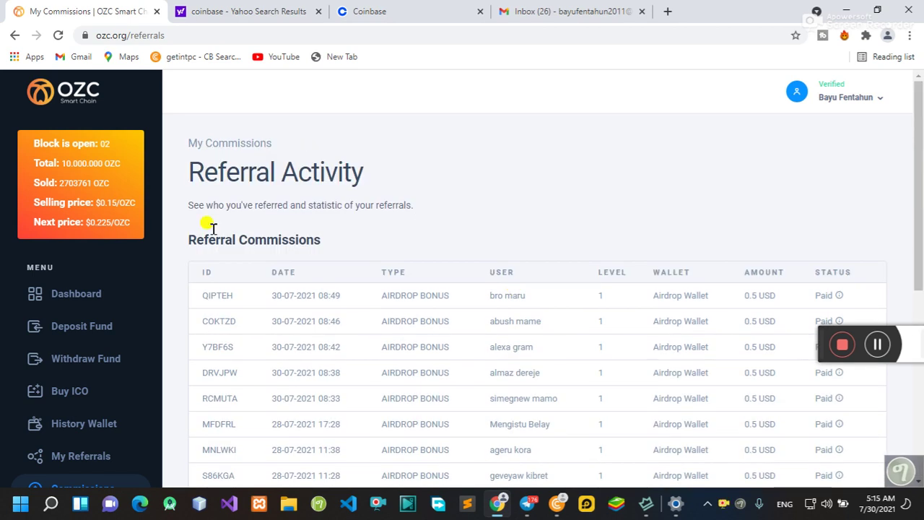
pyautogui.click(64, 292)
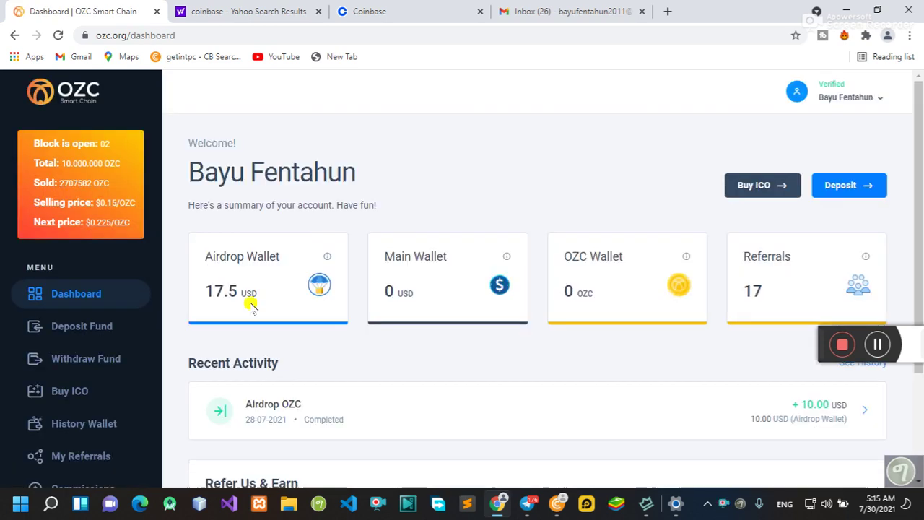
pyautogui.scroll(-1, 321, 292)
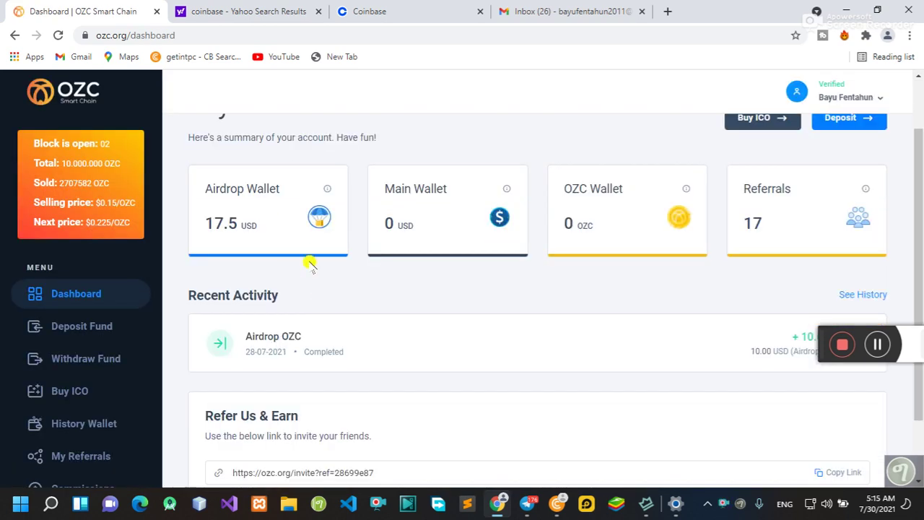
pyautogui.scroll(-1, 379, 319)
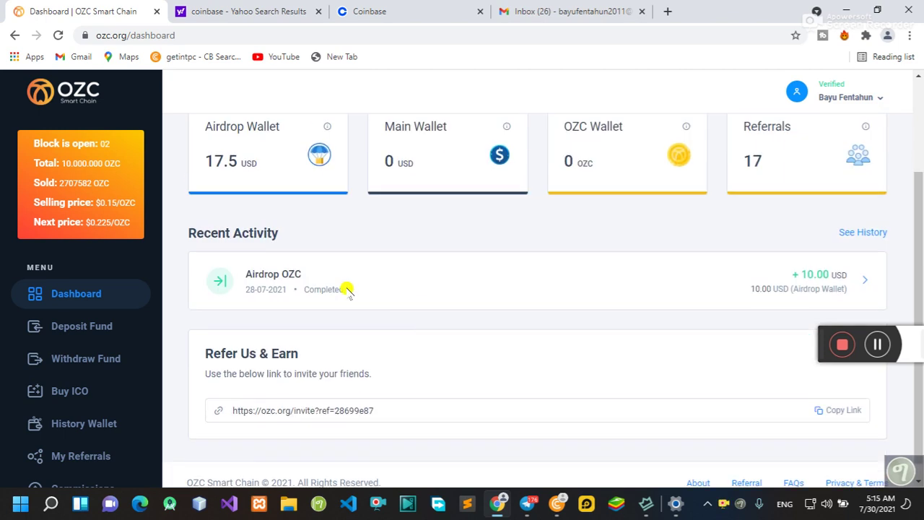
pyautogui.scroll(2, 347, 289)
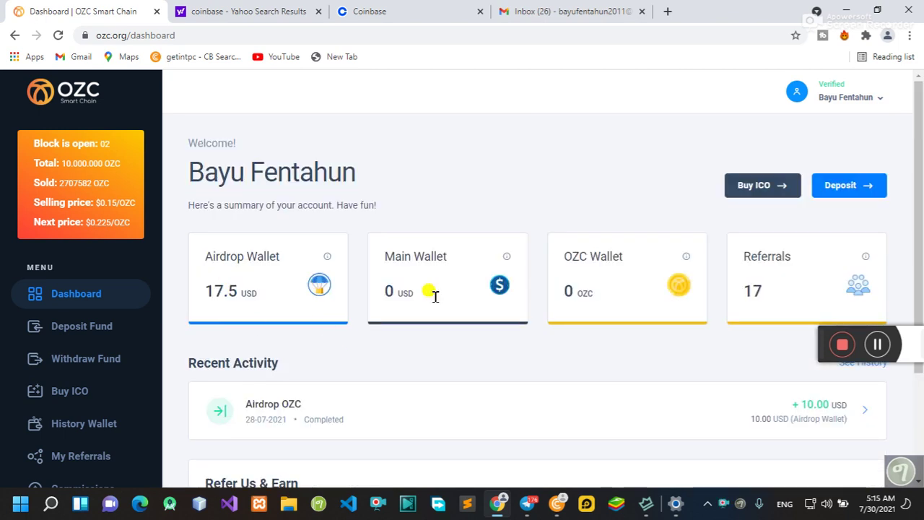
pyautogui.scroll(-2, 533, 336)
pyautogui.scroll(1, 533, 338)
pyautogui.scroll(2, 532, 336)
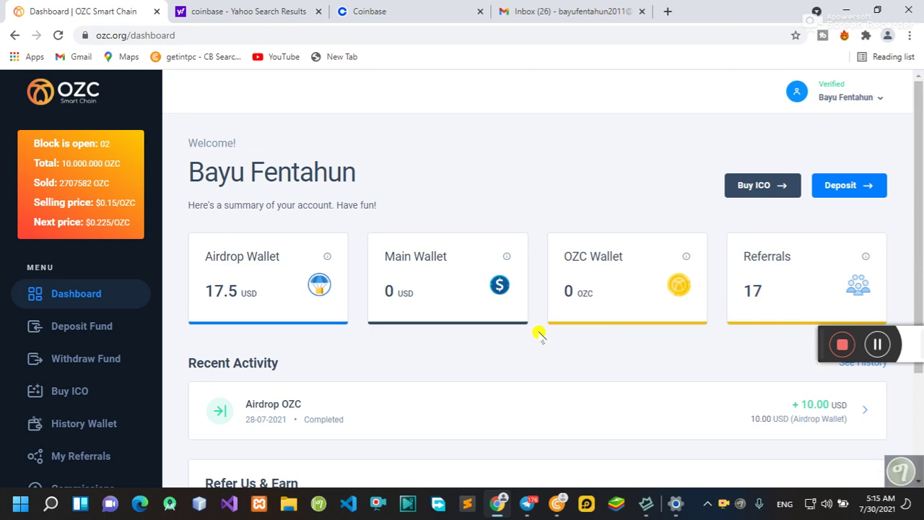
pyautogui.scroll(-1, 789, 281)
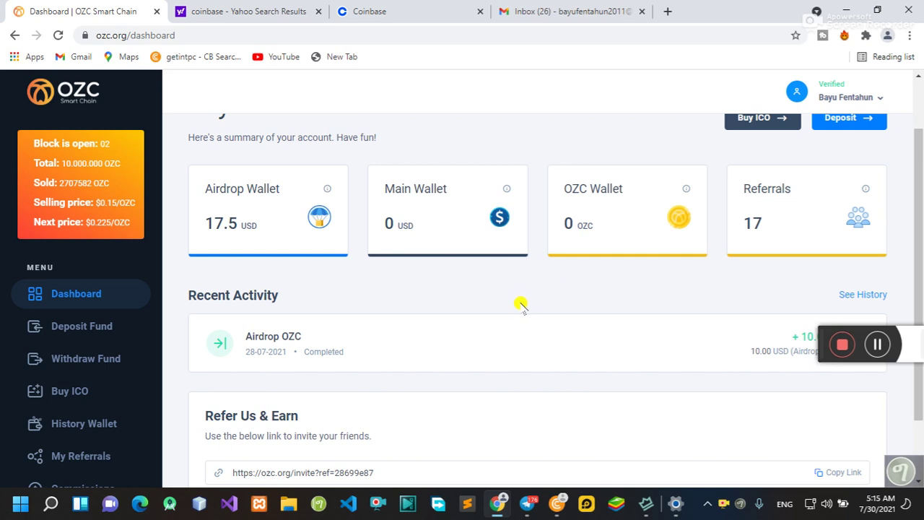
pyautogui.scroll(-1, 521, 305)
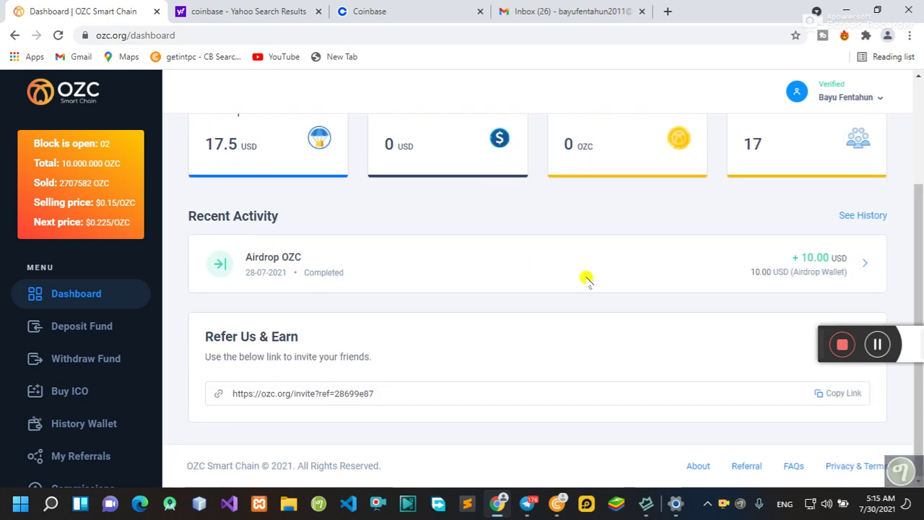
pyautogui.scroll(2, 650, 272)
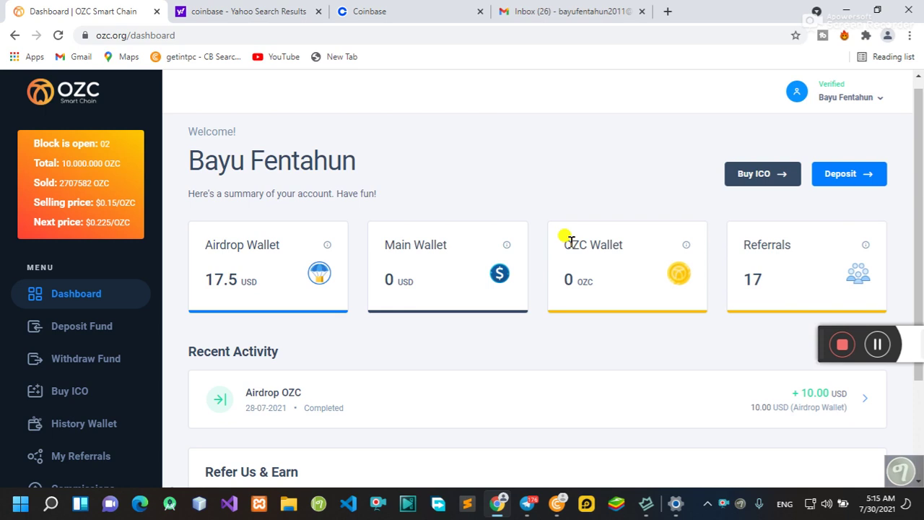
pyautogui.scroll(-2, 438, 242)
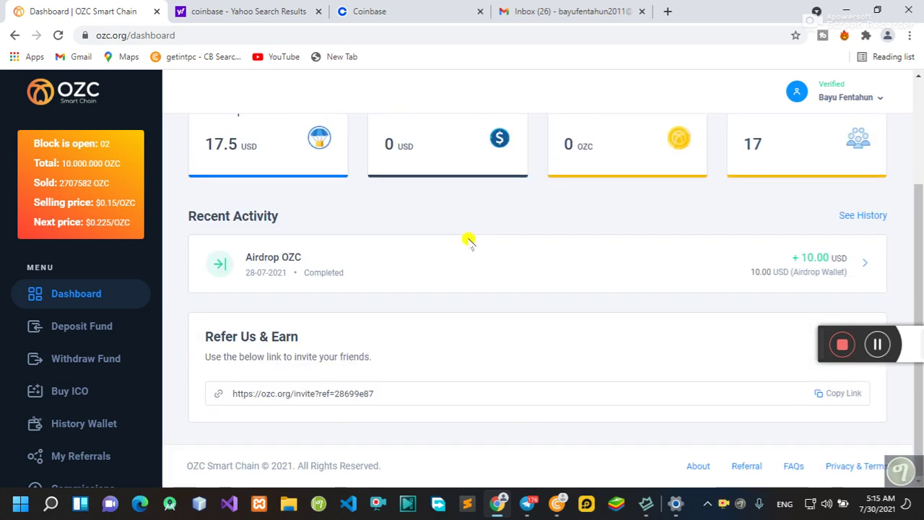
pyautogui.scroll(2, 470, 242)
pyautogui.scroll(-2, 542, 248)
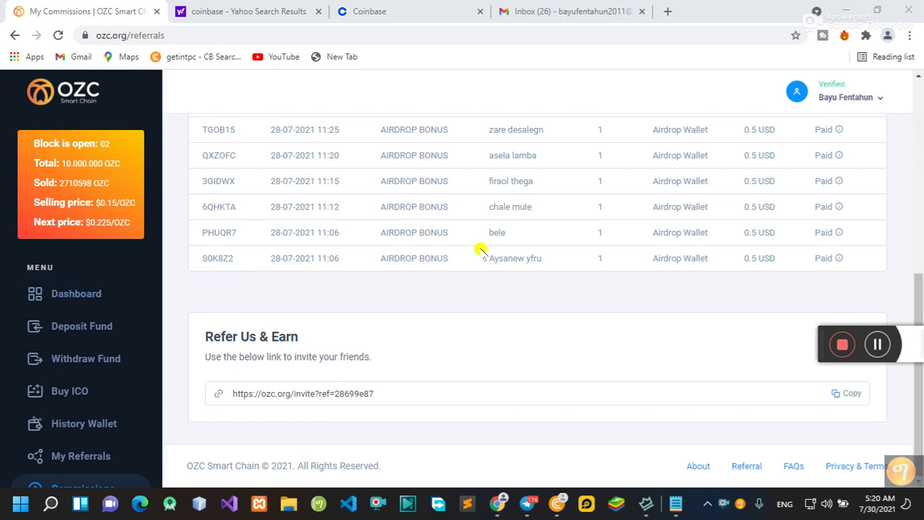
# Step: Open Withdraw Funds, which offers ETH or USDT from the Main Account at 0.00 USD
pyautogui.scroll(1, 386, 223)
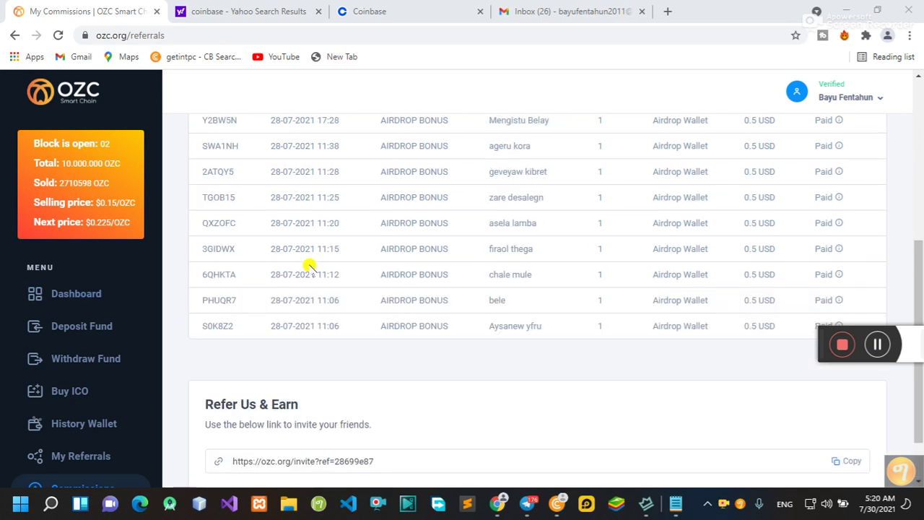
pyautogui.scroll(-1, 325, 269)
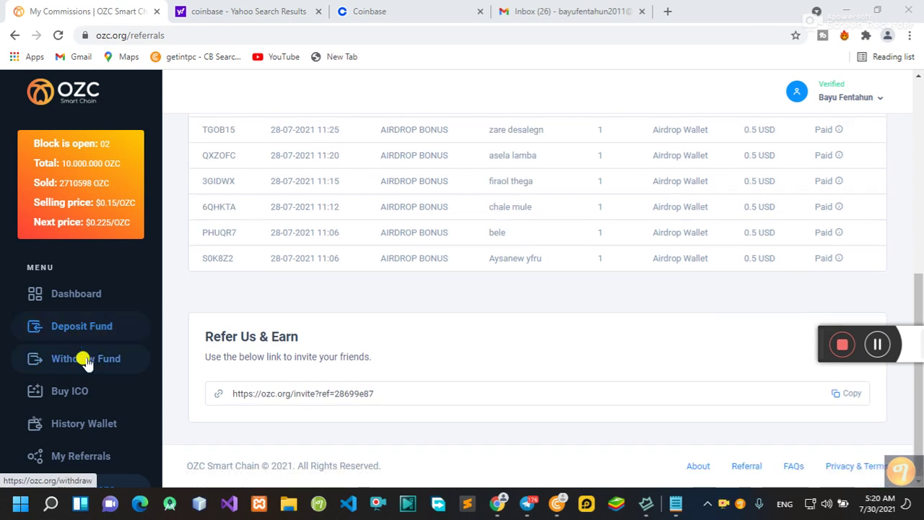
pyautogui.click(92, 359)
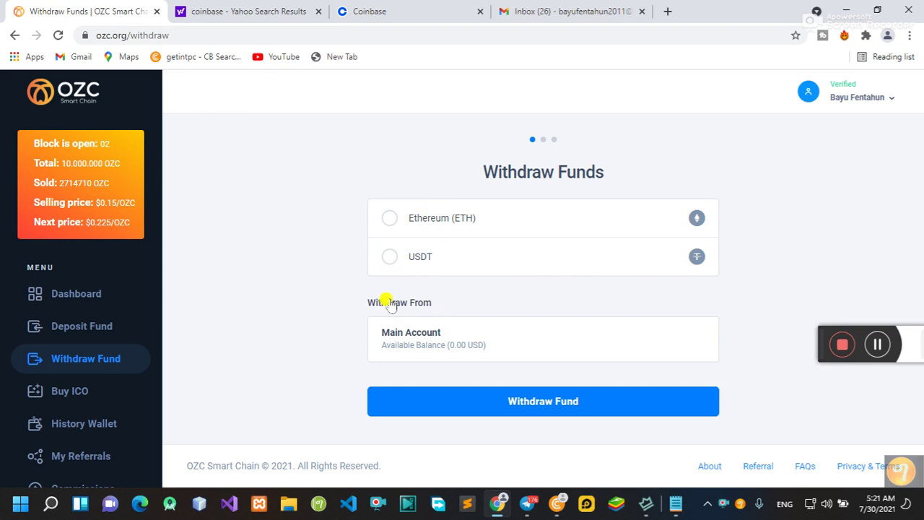
# Step: Switch to the Coinbase tab loading the ETH account page
pyautogui.click(367, 11)
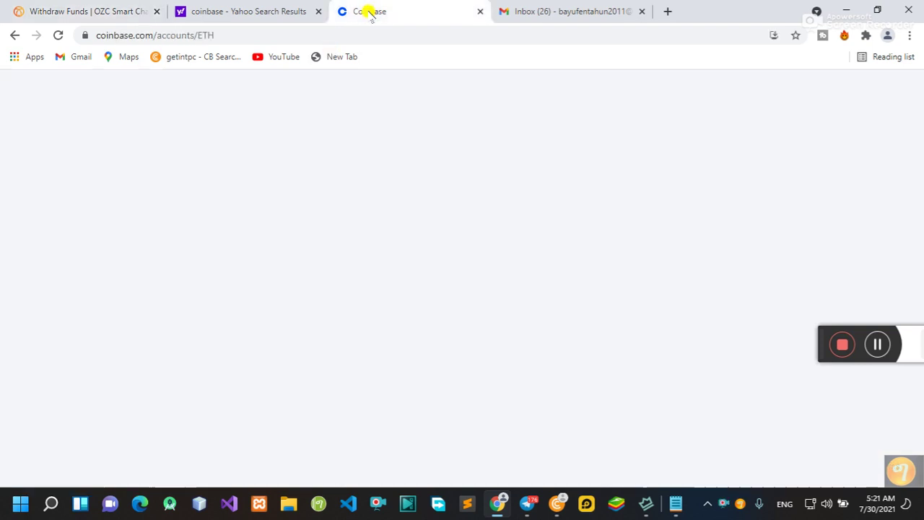
# Step: Return to Coinbase Home and review the portfolio: 0.0009 LTC, 0.0 BTC and 0 ETH
pyautogui.scroll(-2, 426, 303)
pyautogui.scroll(4, 449, 301)
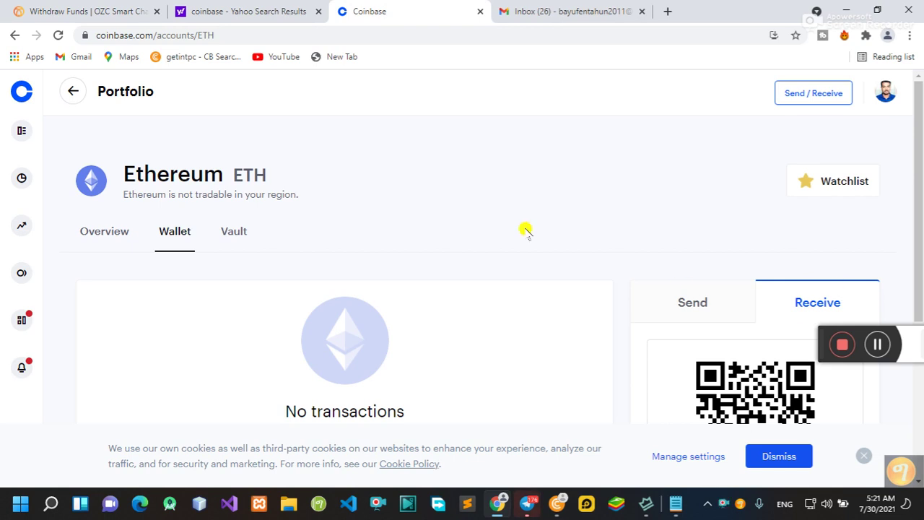
pyautogui.hotkey('alt', 'Left')
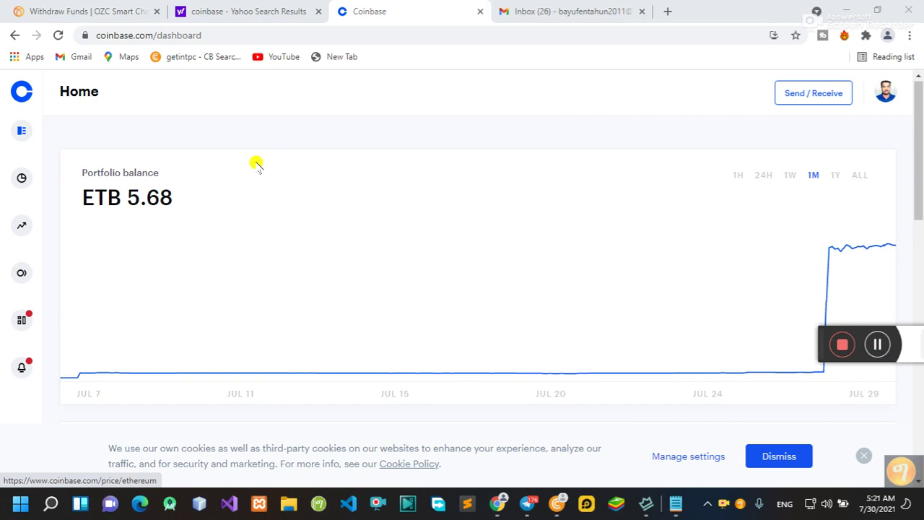
pyautogui.scroll(-5, 533, 244)
pyautogui.scroll(-6, 608, 254)
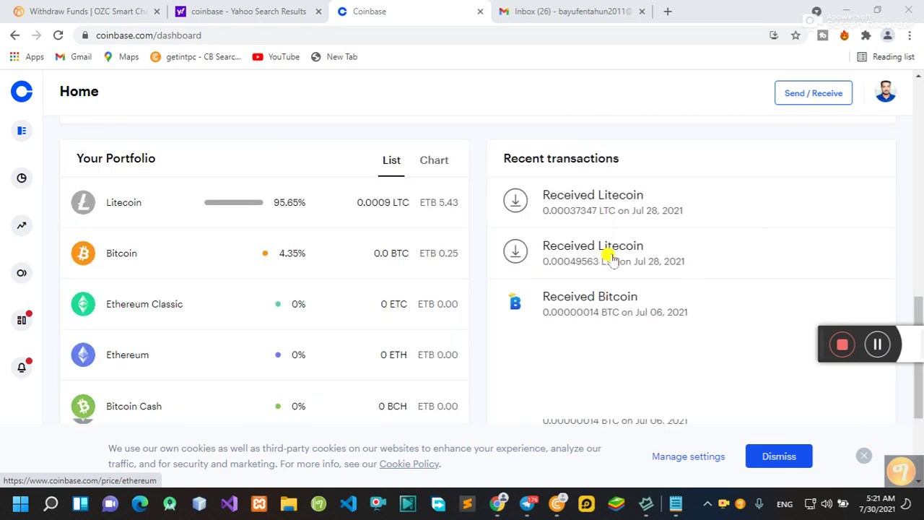
pyautogui.scroll(2, 433, 245)
pyautogui.scroll(-2, 310, 202)
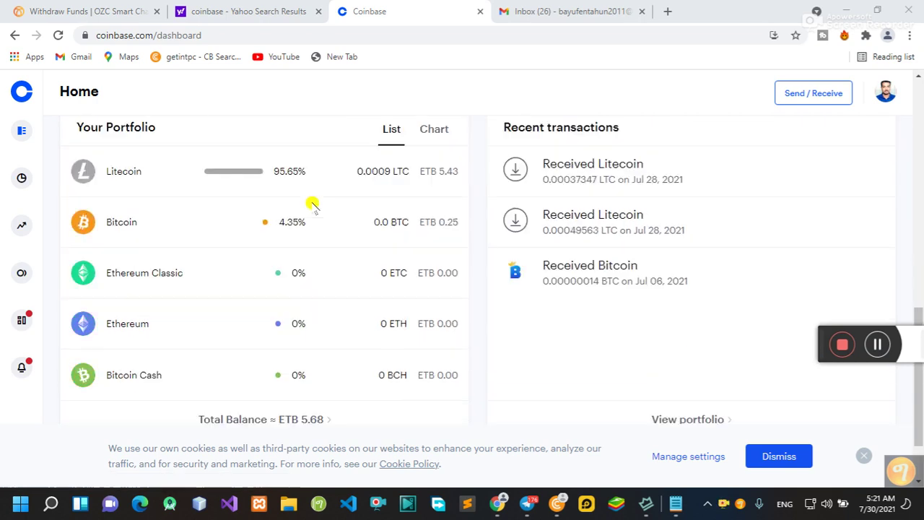
pyautogui.scroll(2, 181, 200)
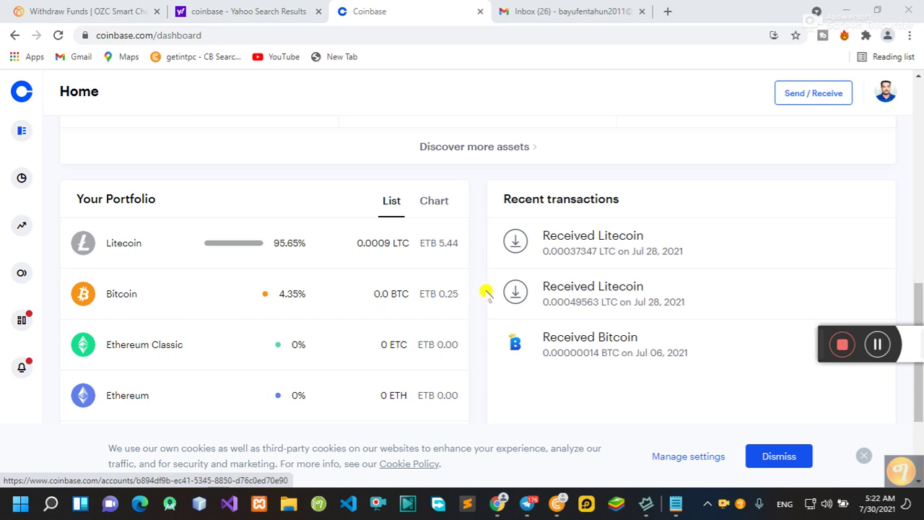
pyautogui.scroll(-1, 429, 296)
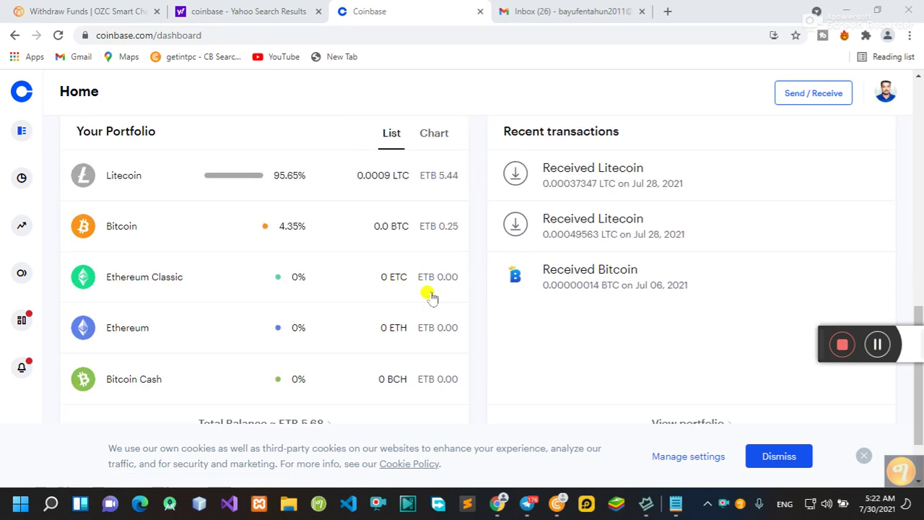
# Step: Open the Ethereum wallet page from the Coinbase portfolio
pyautogui.click(127, 330)
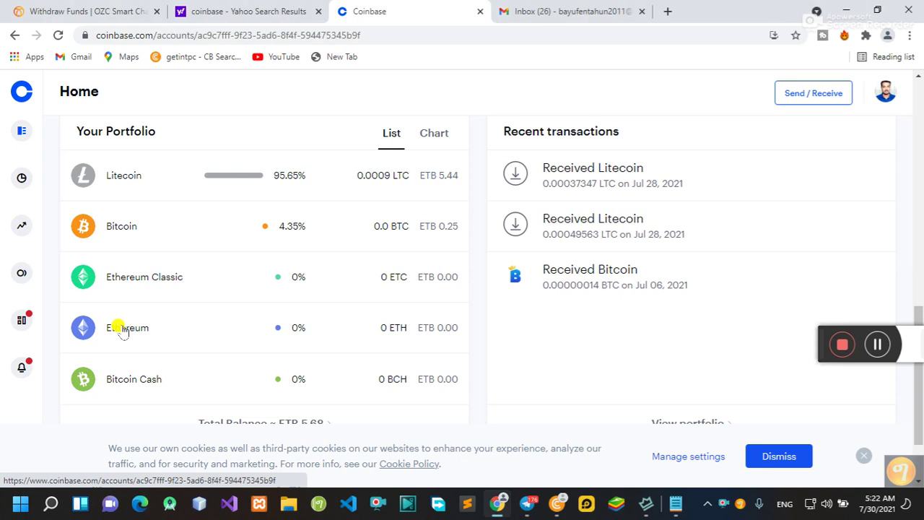
pyautogui.scroll(-4, 392, 264)
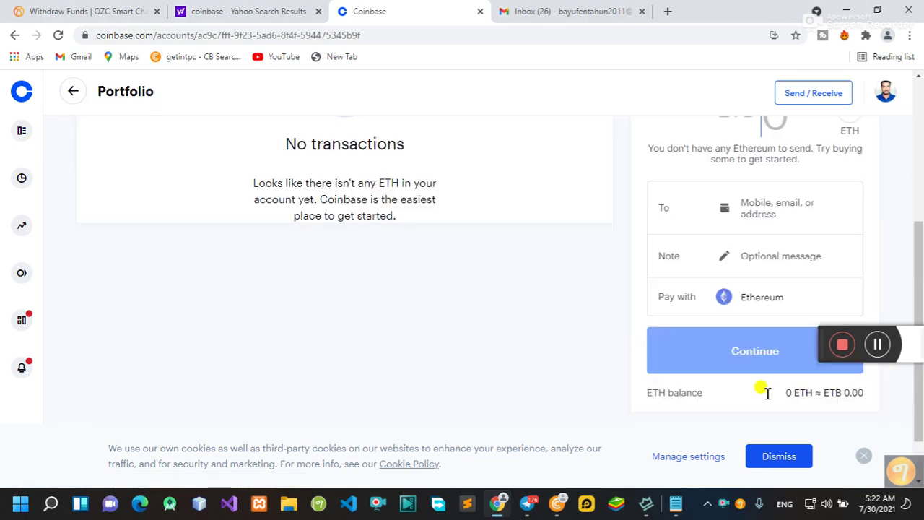
pyautogui.scroll(2, 718, 277)
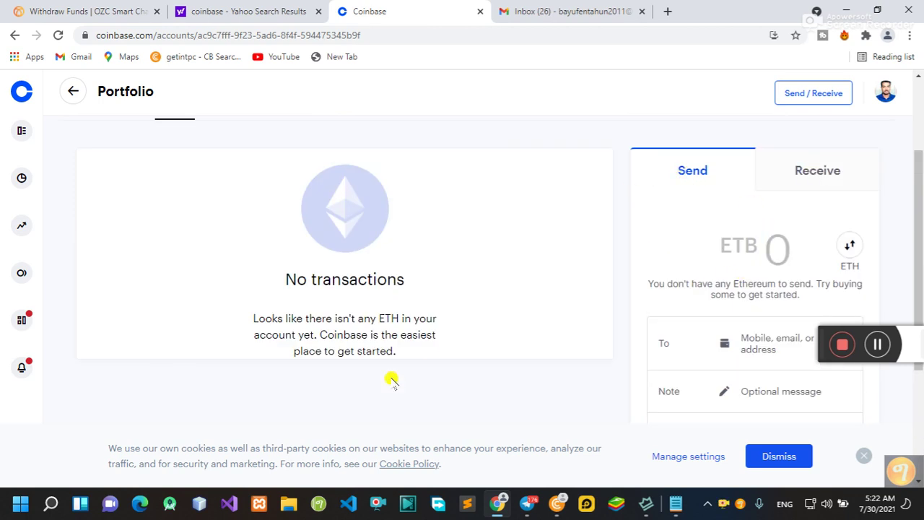
pyautogui.scroll(-2, 596, 310)
pyautogui.scroll(1, 516, 299)
pyautogui.scroll(3, 513, 225)
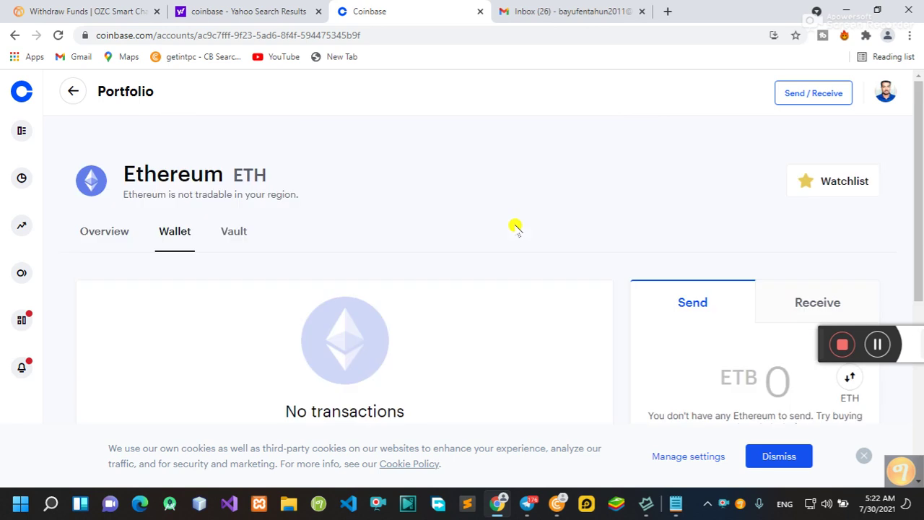
pyautogui.scroll(-2, 759, 295)
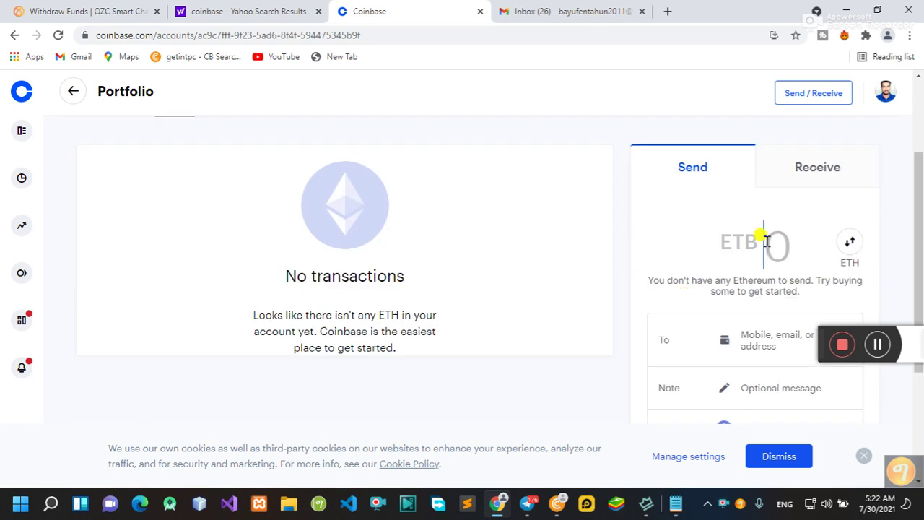
# Step: Show the wallet's ETH receiving address and QR code, then return to OZC Withdraw Funds
pyautogui.click(816, 170)
pyautogui.scroll(-2, 780, 193)
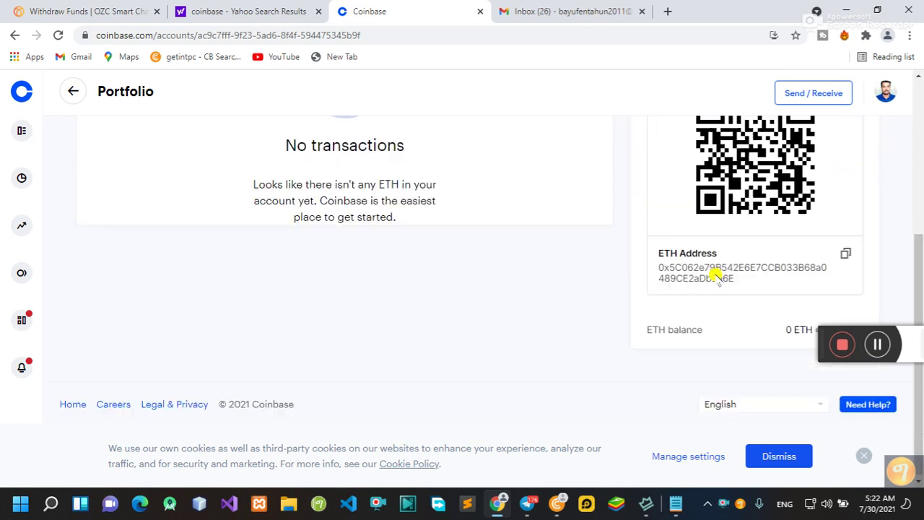
pyautogui.scroll(1, 578, 253)
pyautogui.scroll(2, 378, 243)
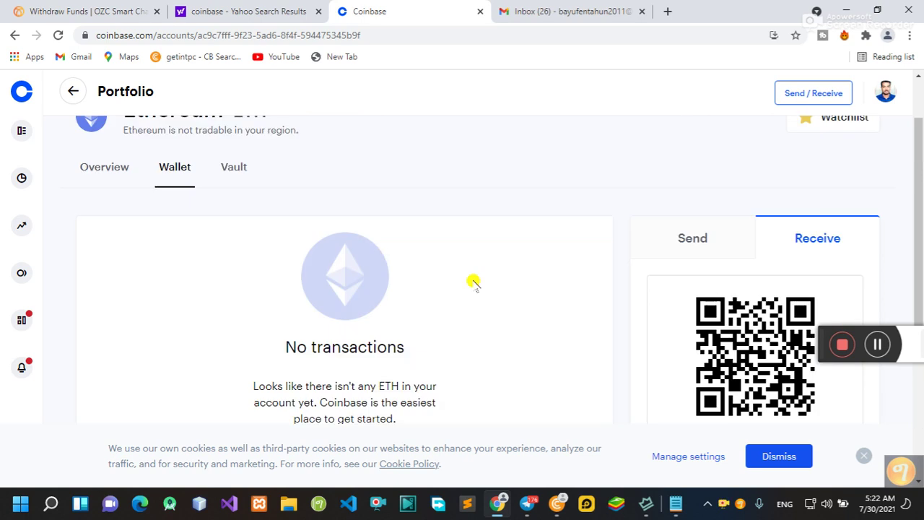
pyautogui.scroll(-3, 472, 282)
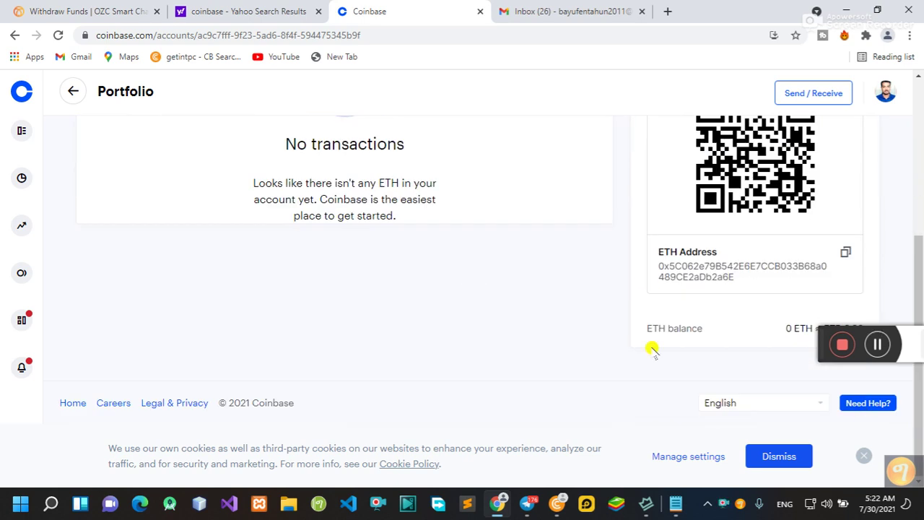
pyautogui.scroll(1, 653, 349)
pyautogui.scroll(-1, 687, 318)
pyautogui.click(94, 12)
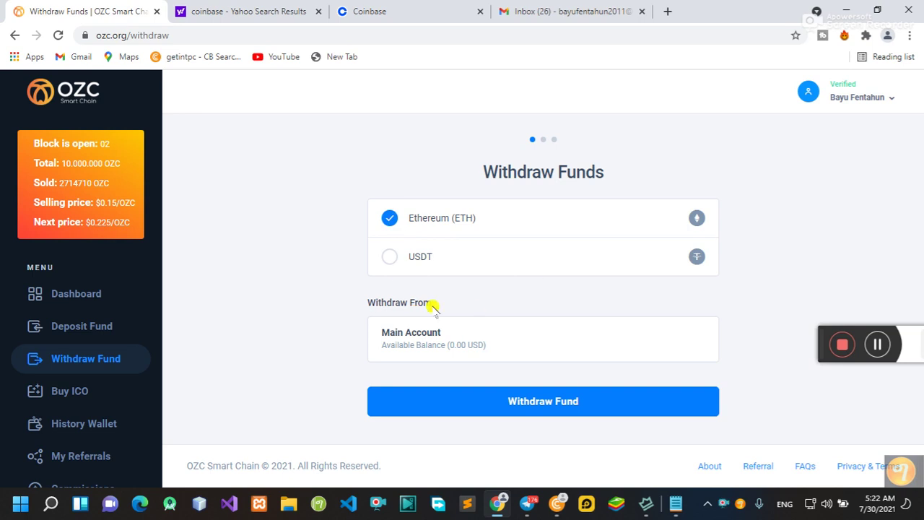
# Step: Continue with Ethereum, paste the Coinbase ETH address as withdraw address, and enter 14 USD
pyautogui.click(549, 404)
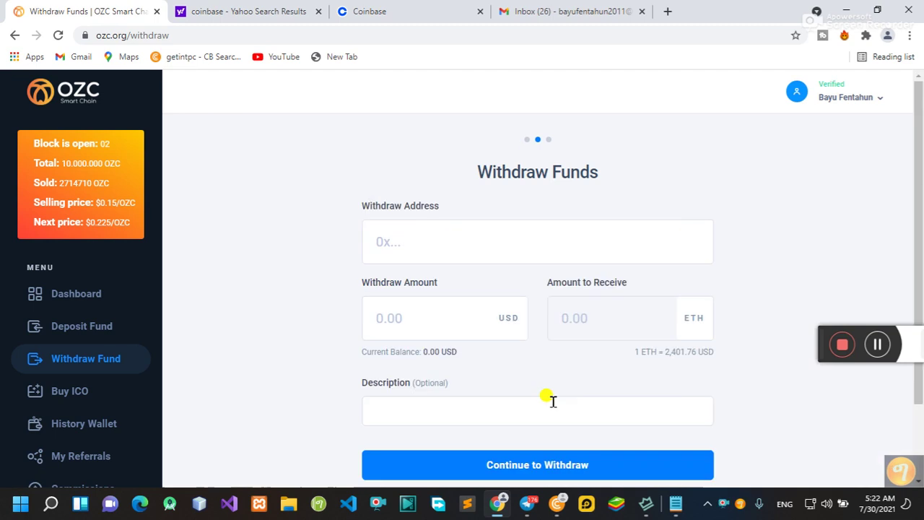
pyautogui.scroll(-2, 566, 392)
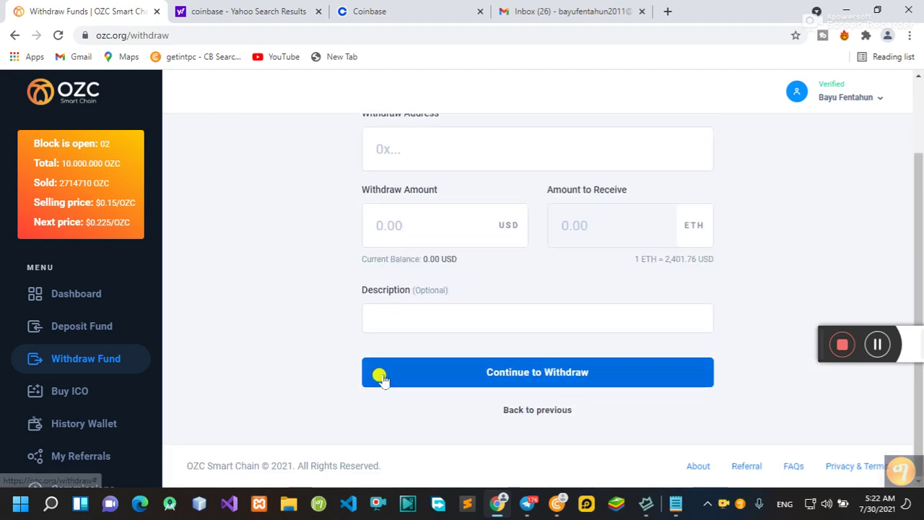
pyautogui.scroll(1, 390, 339)
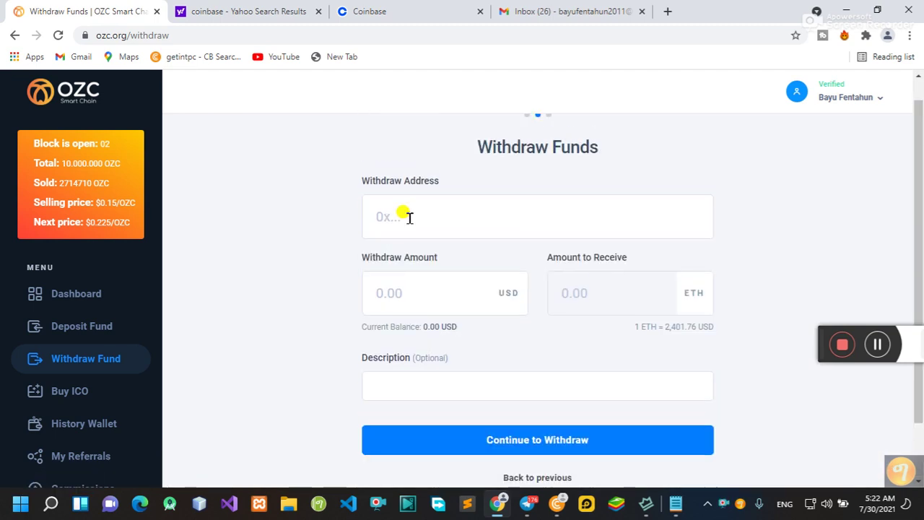
pyautogui.click(412, 218)
pyautogui.write('0x5C062e79B542E6E7CCB033B68a0489CE2aDb2a6E')
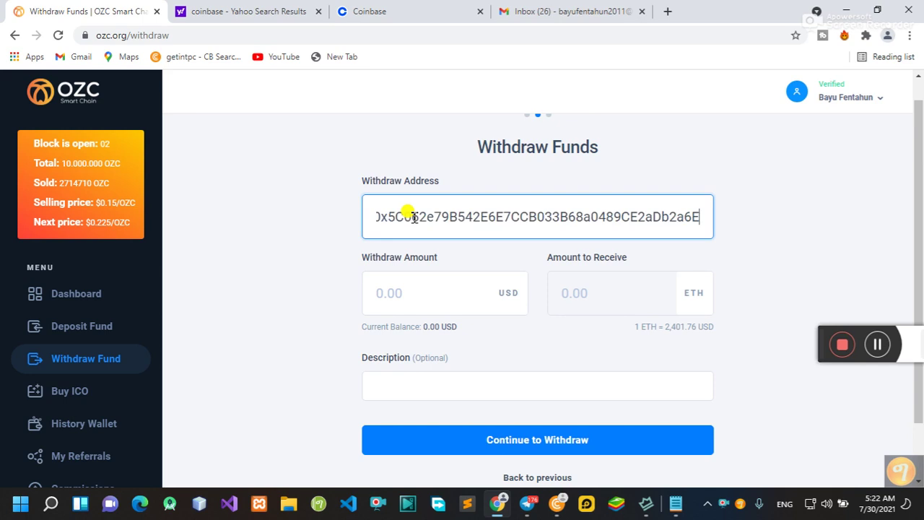
pyautogui.scroll(-1, 502, 307)
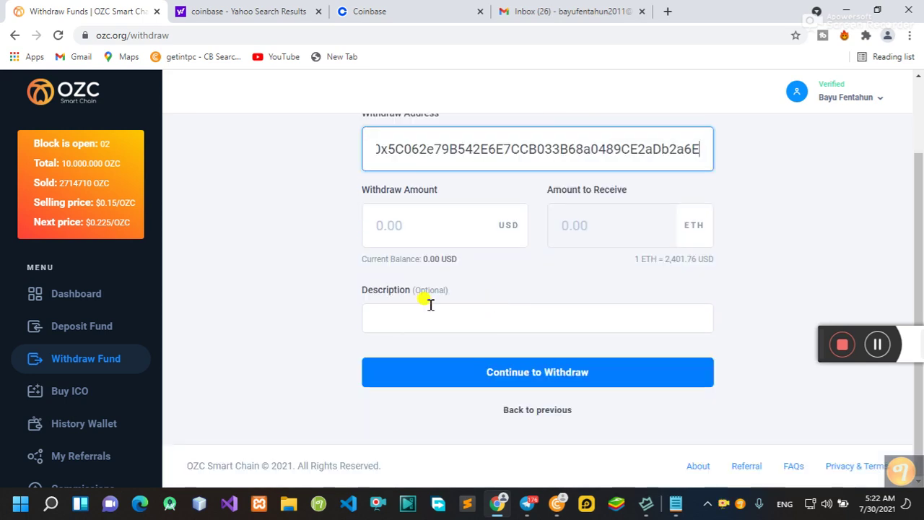
pyautogui.click(424, 225)
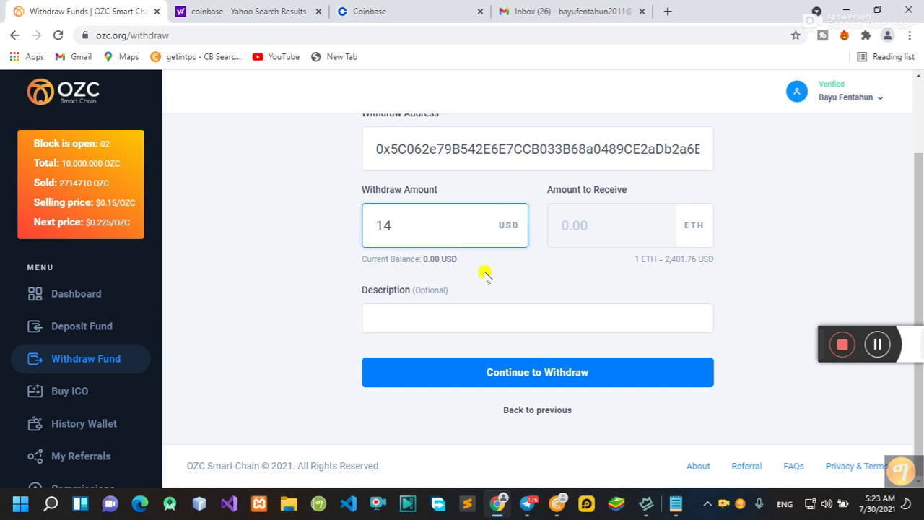
# Step: Submit the 14 USD (0.005829 ETH) withdrawal; it's rejected as exceeding balance (minimum 20.00 USD)
pyautogui.click(572, 270)
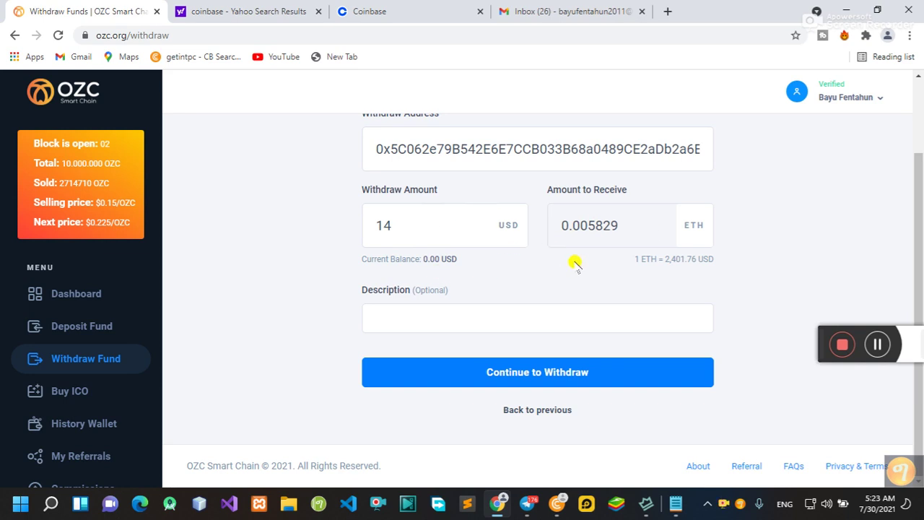
pyautogui.click(553, 368)
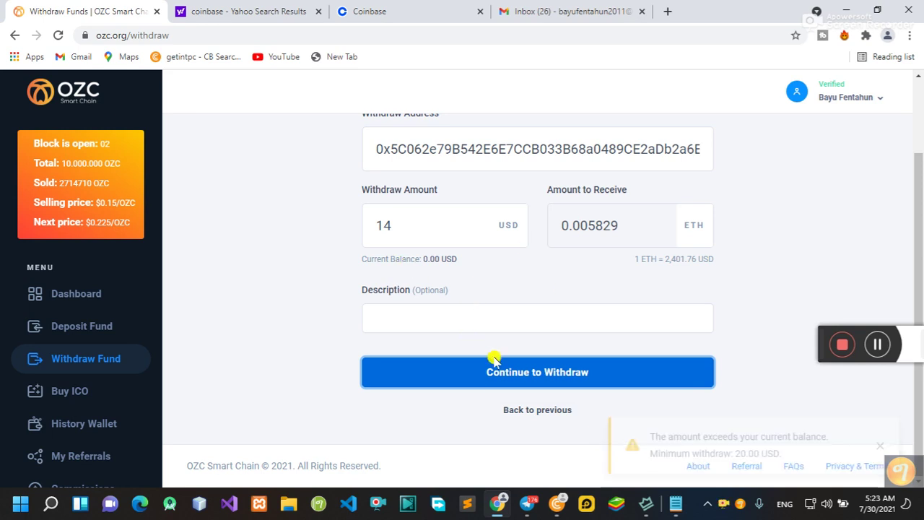
pyautogui.scroll(2, 496, 357)
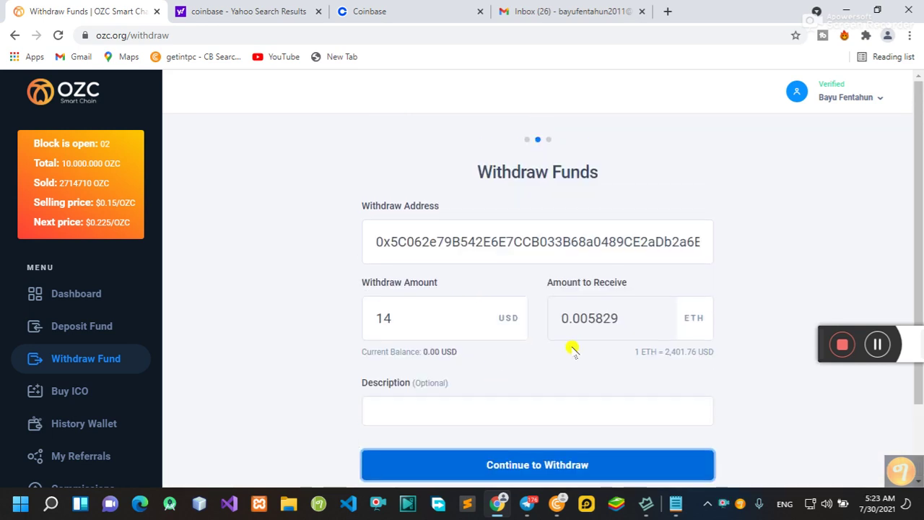
pyautogui.scroll(-2, 592, 351)
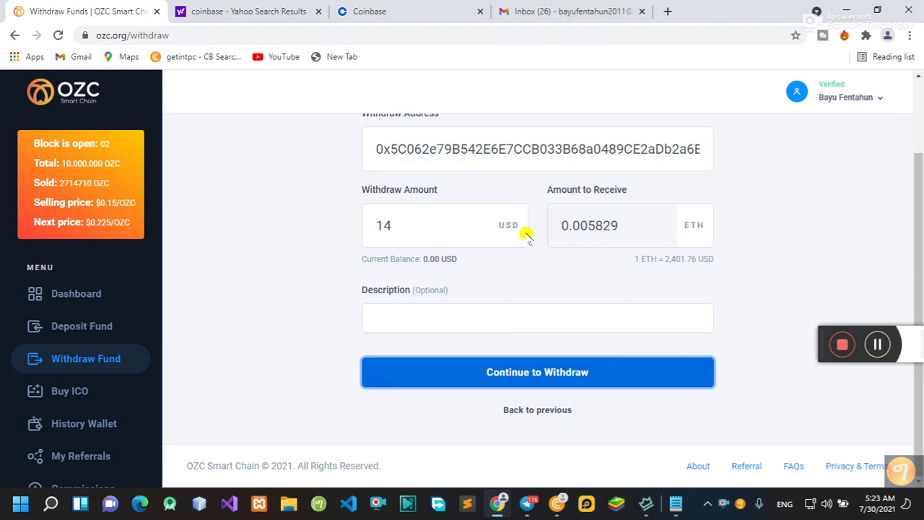
pyautogui.scroll(2, 532, 283)
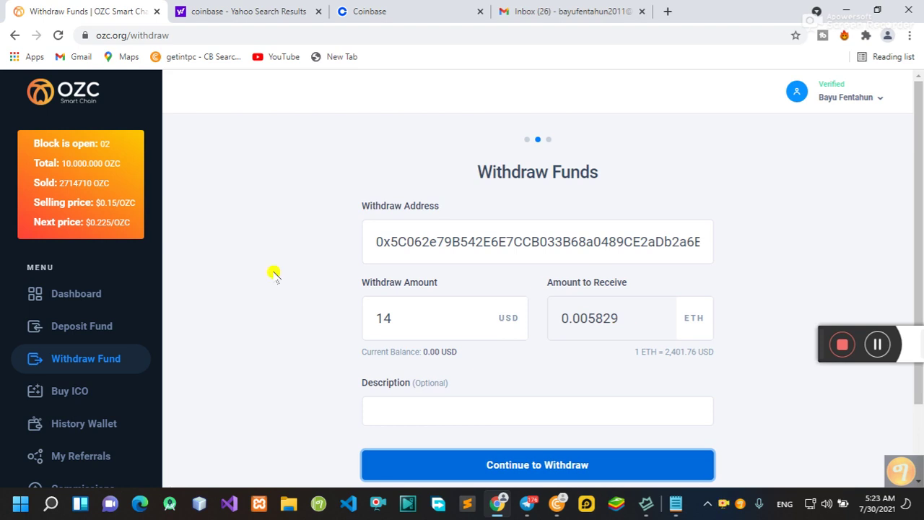
pyautogui.scroll(-1, 239, 274)
pyautogui.scroll(1, 260, 274)
pyautogui.scroll(-1, 268, 275)
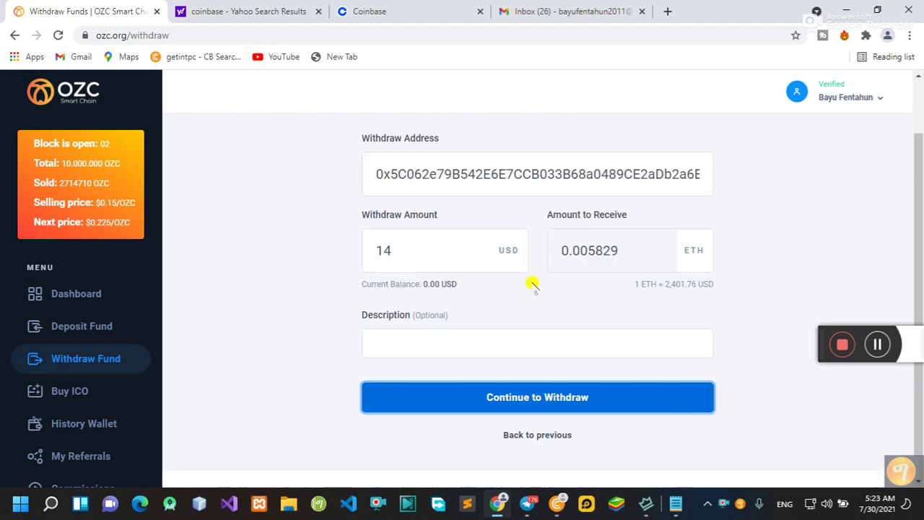
pyautogui.scroll(1, 268, 258)
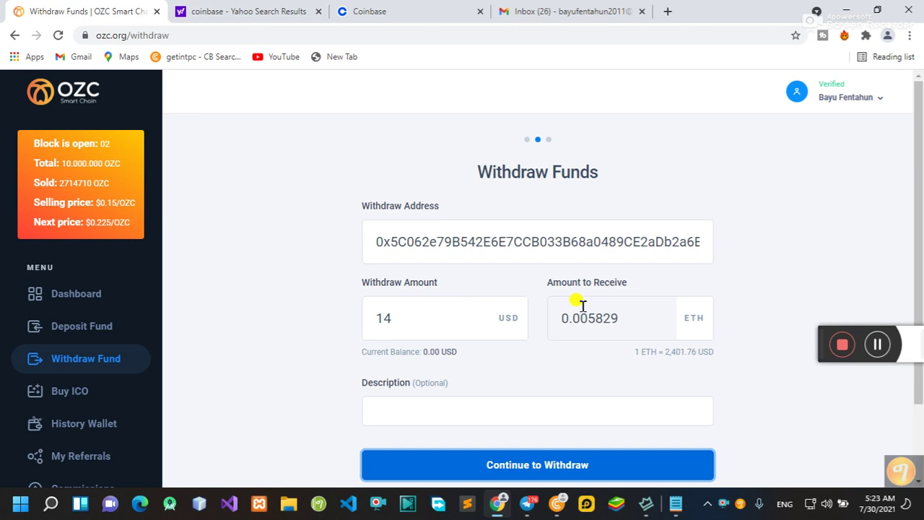
pyautogui.scroll(-2, 563, 306)
pyautogui.scroll(2, 390, 282)
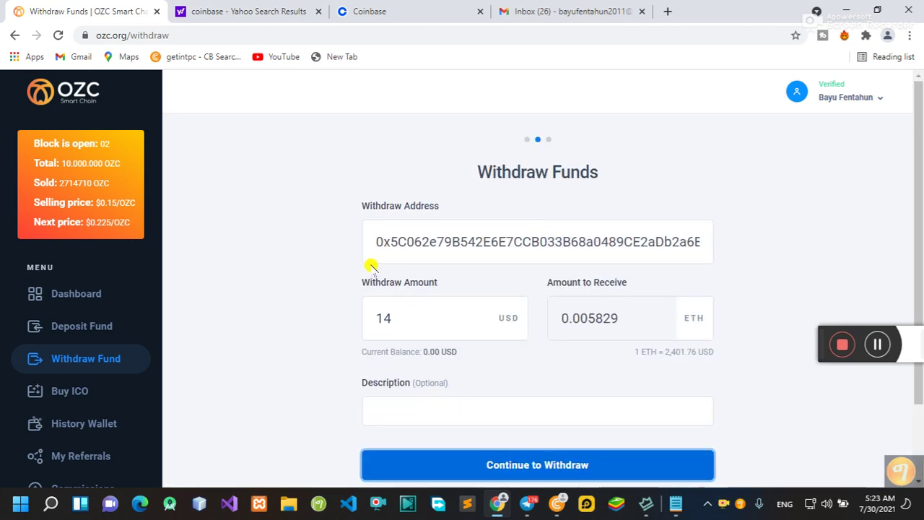